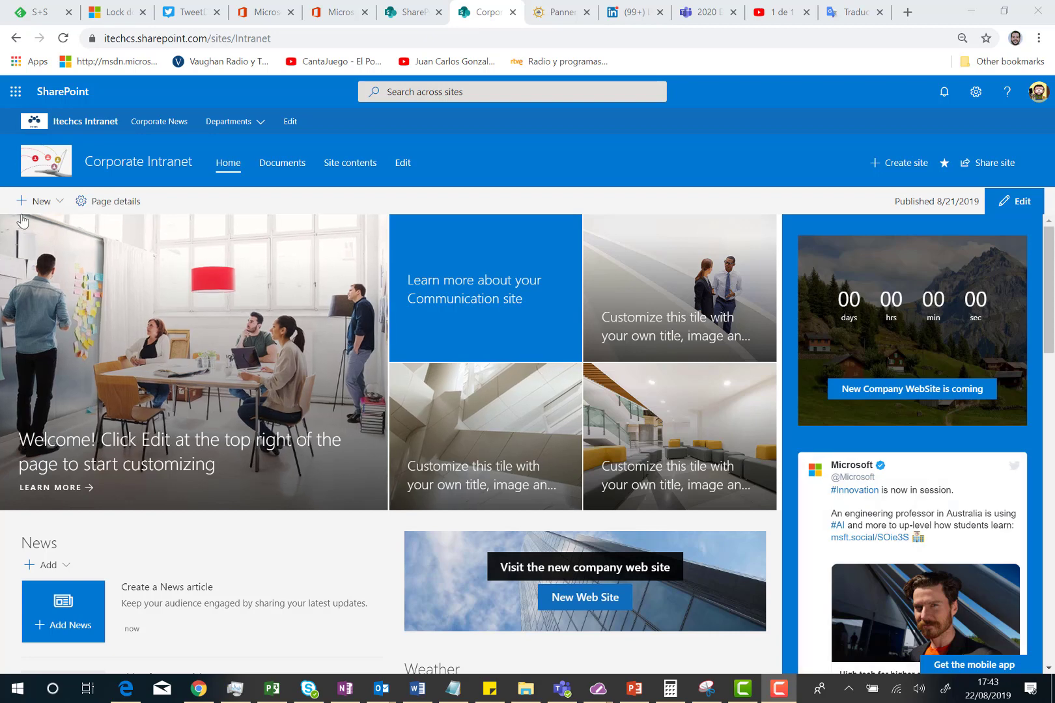
- Start a new site page from the New menu so the template picker opens with Blank selected
click(38, 201)
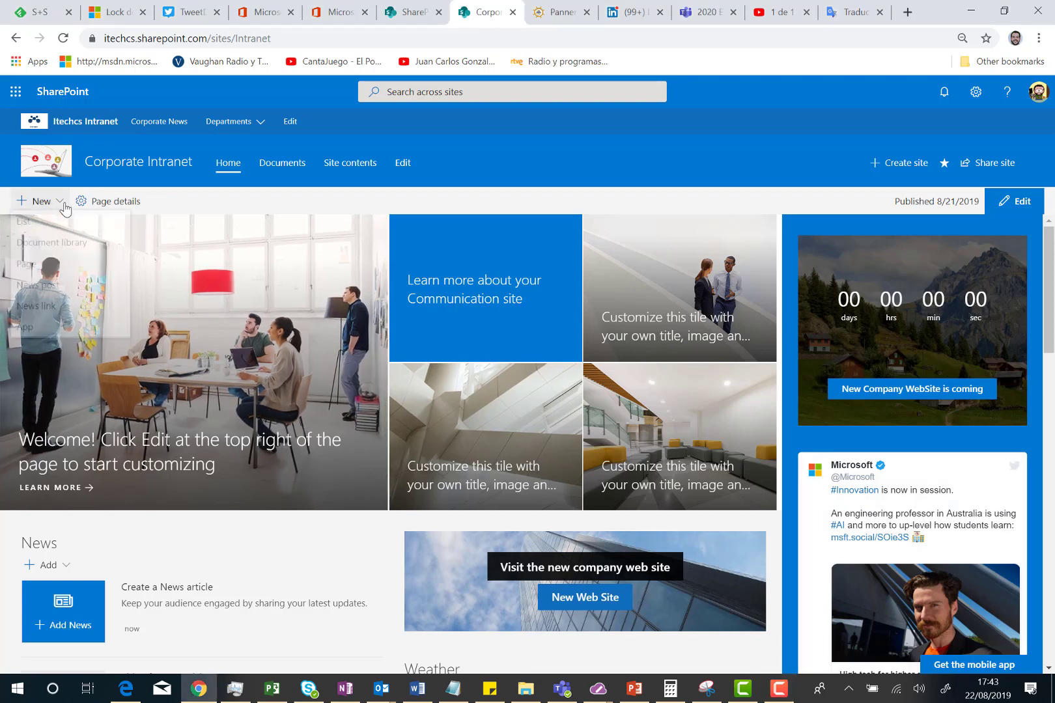
click(37, 268)
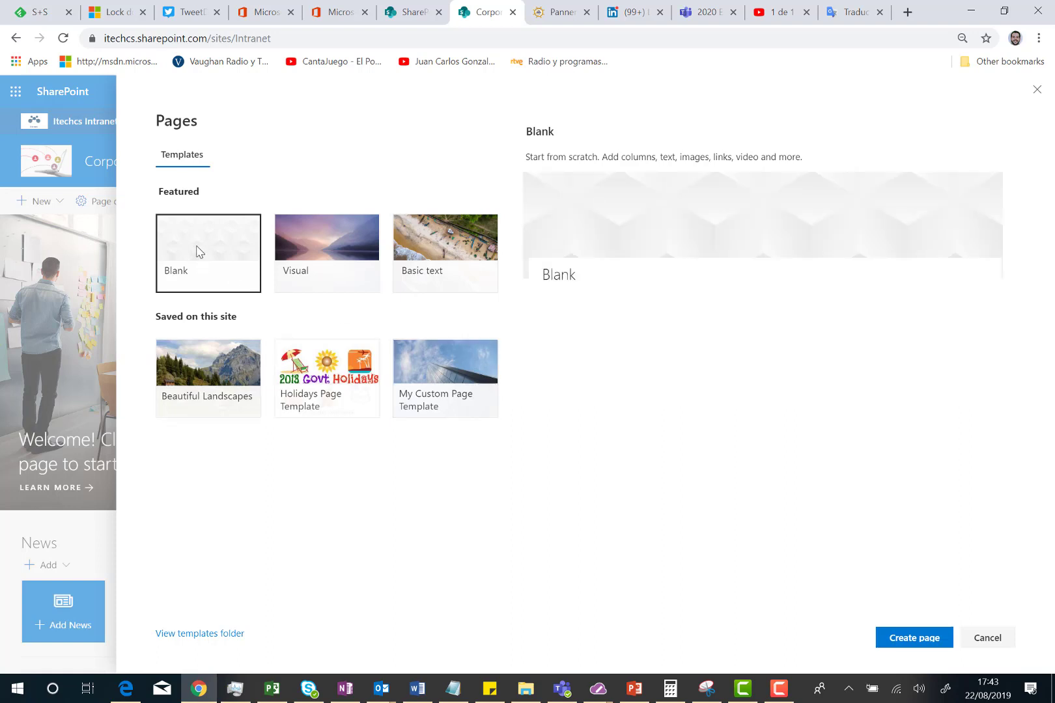
- Create a page from the Blank template and title it 'Page anchors demo 2'
click(914, 639)
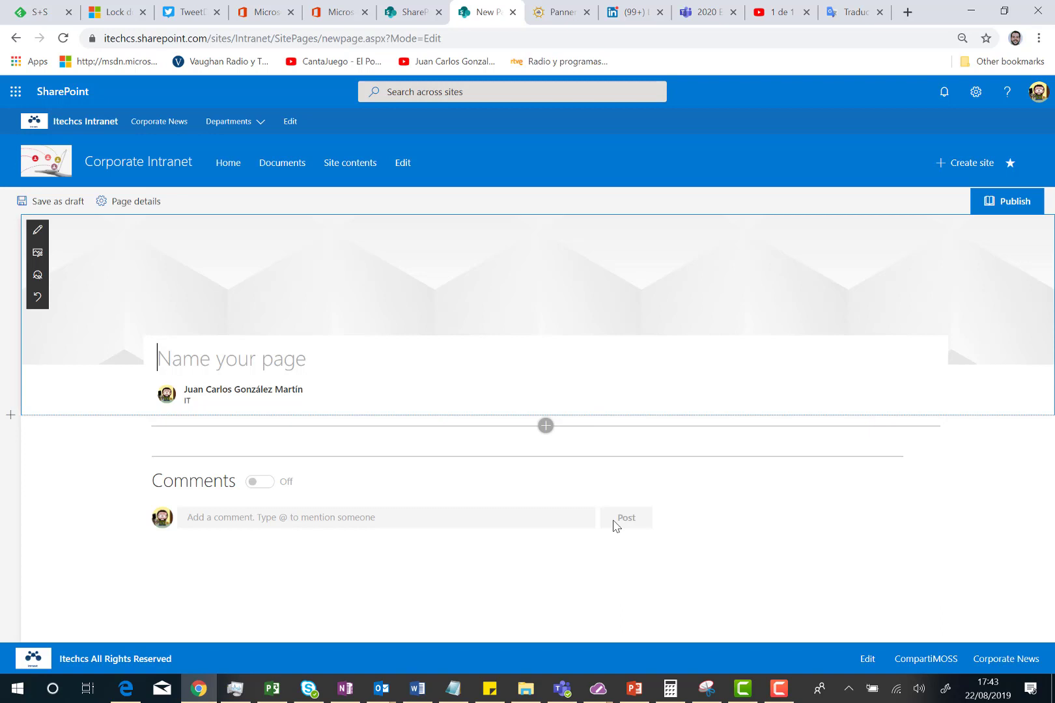
text(Page anchors demo 2)
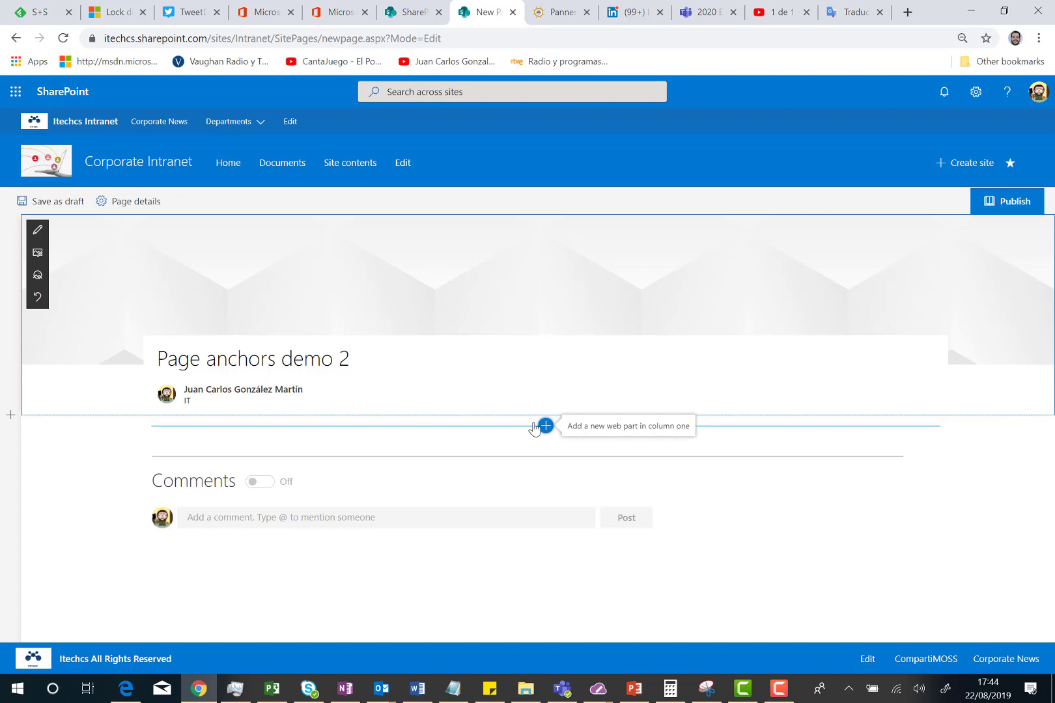
- Paste 'Accessing the SharePoint Online Administration Center' from Notepad into a new Text web part
click(454, 689)
drag(438, 201, 130, 201)
key(ctrl+c)
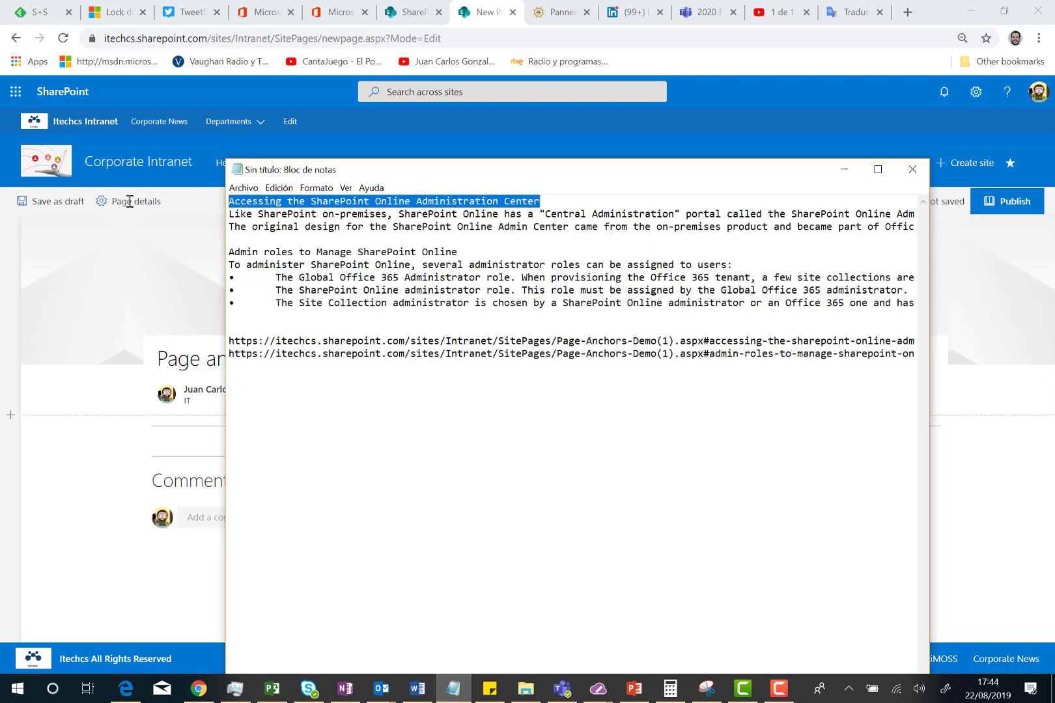
click(1008, 402)
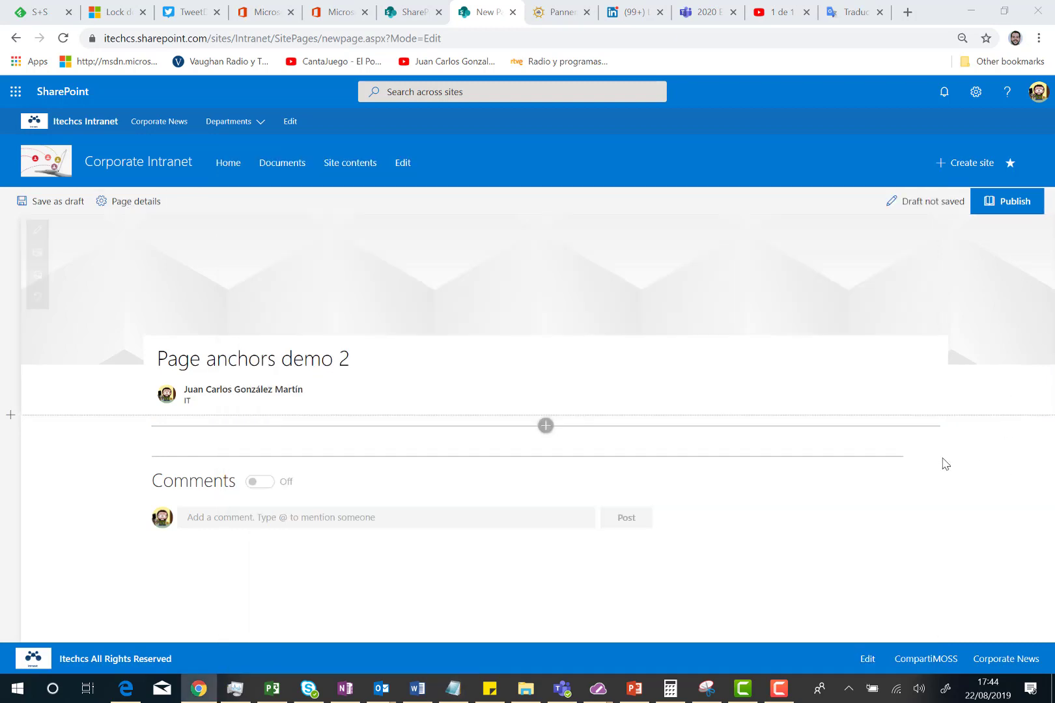
click(547, 427)
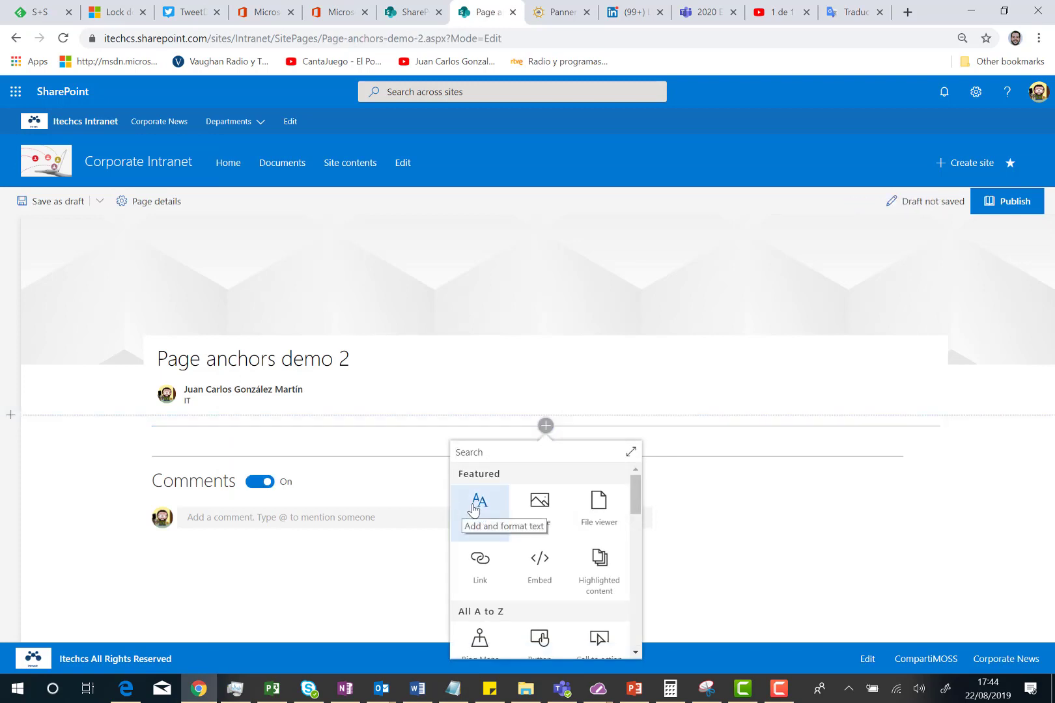
click(475, 508)
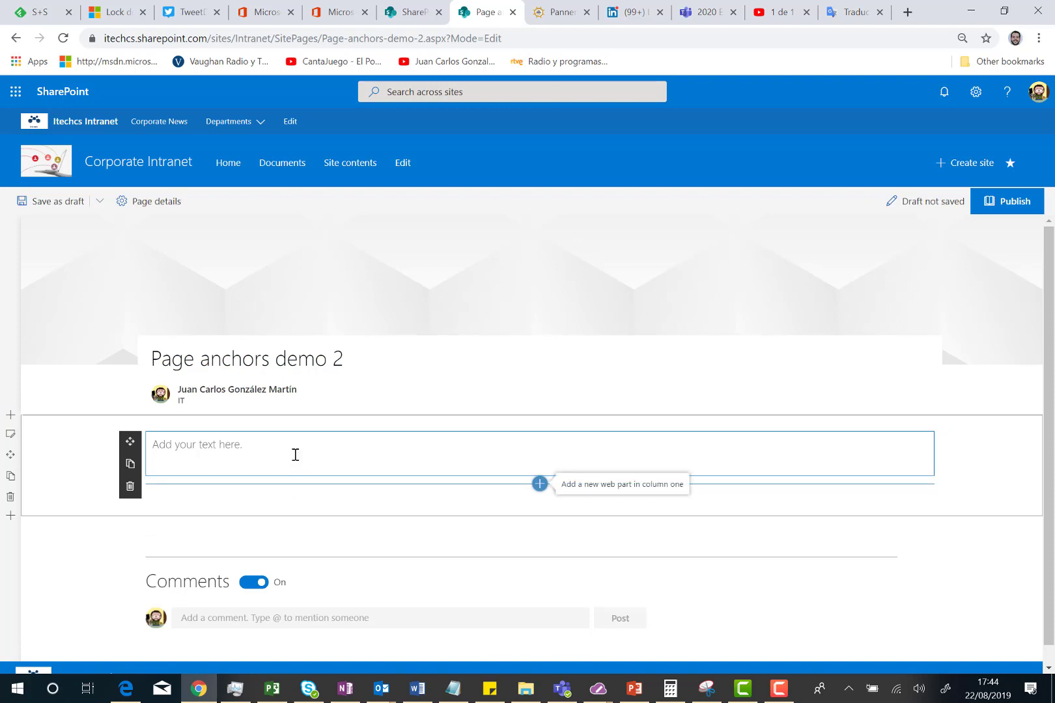
key(ctrl+v)
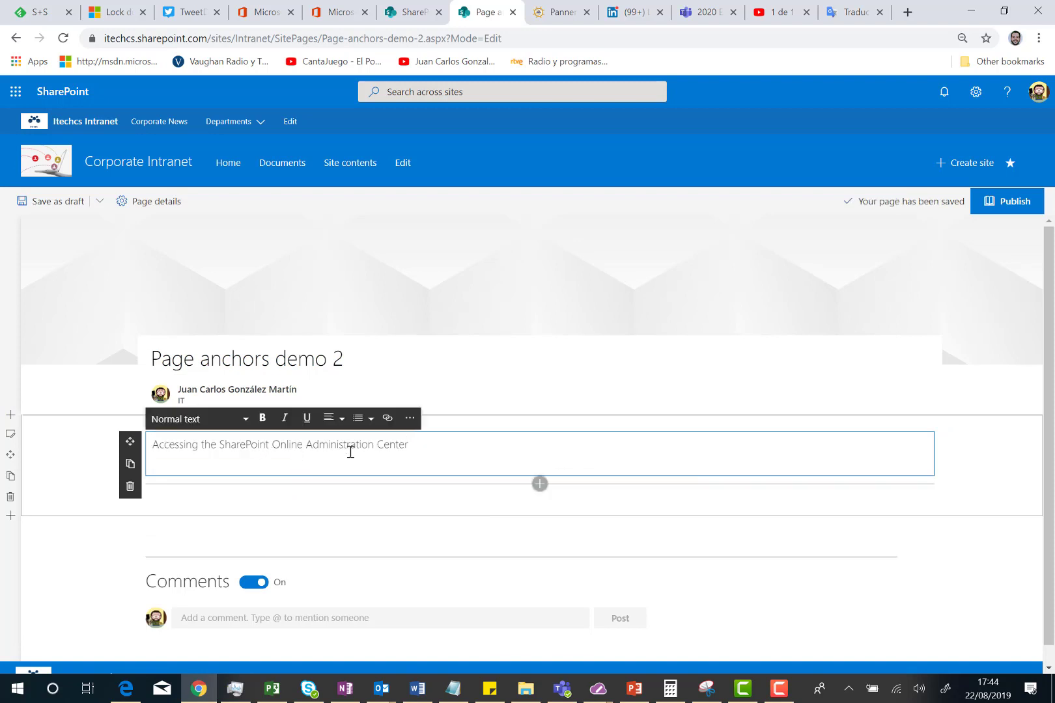
- Format the pasted line as Heading 1
drag(409, 448, 148, 445)
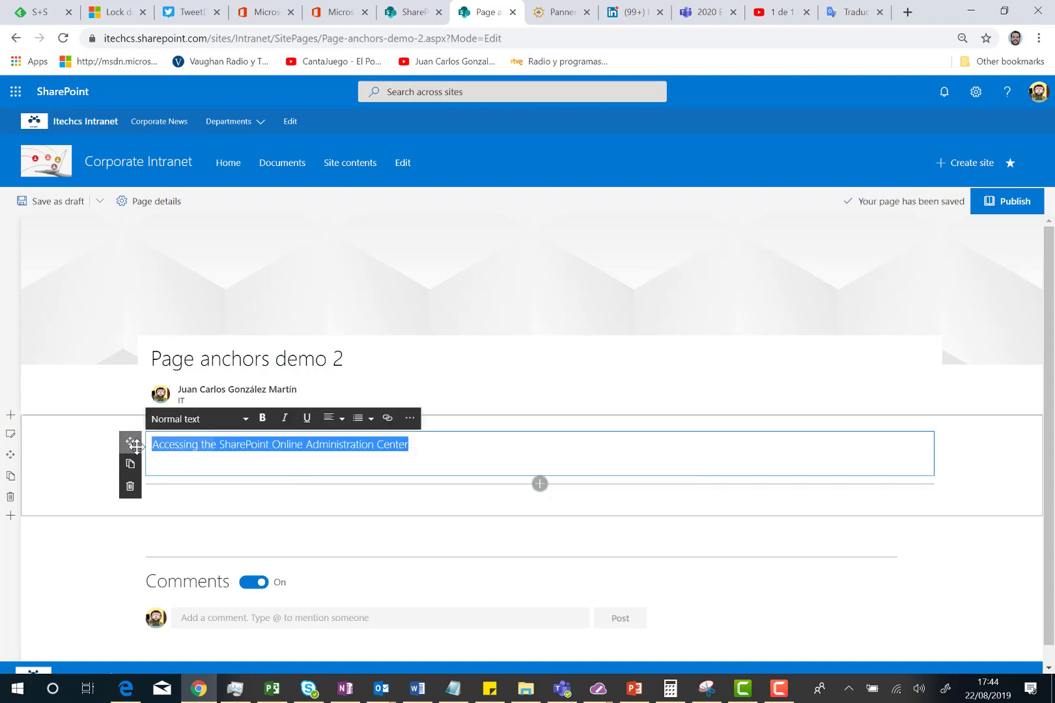
click(245, 424)
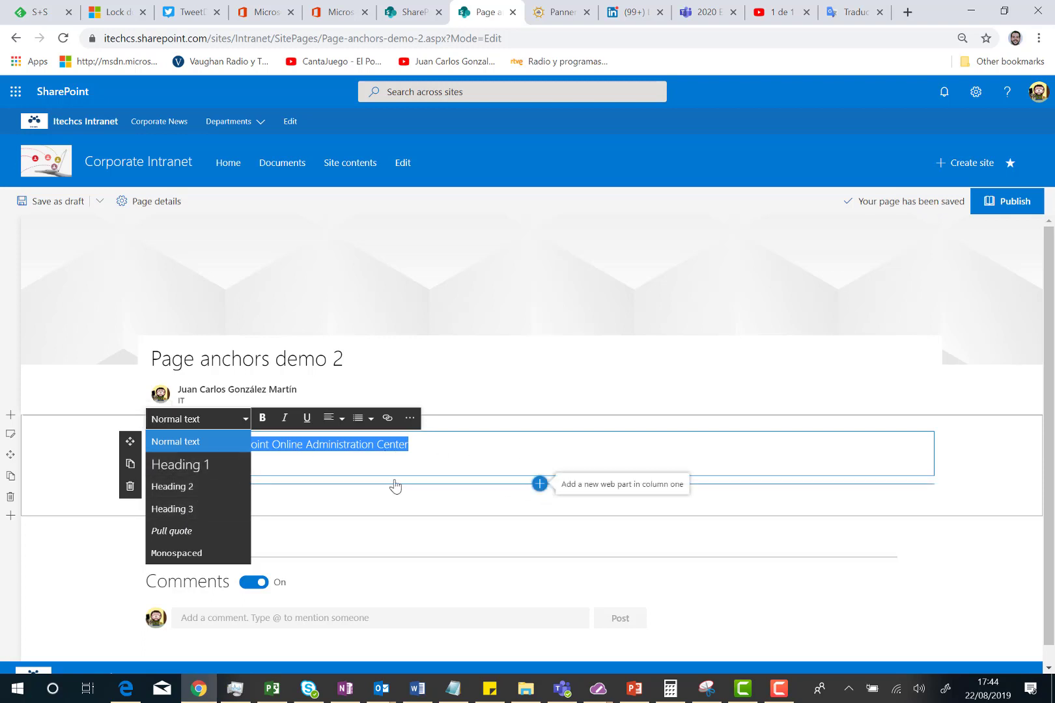
click(188, 466)
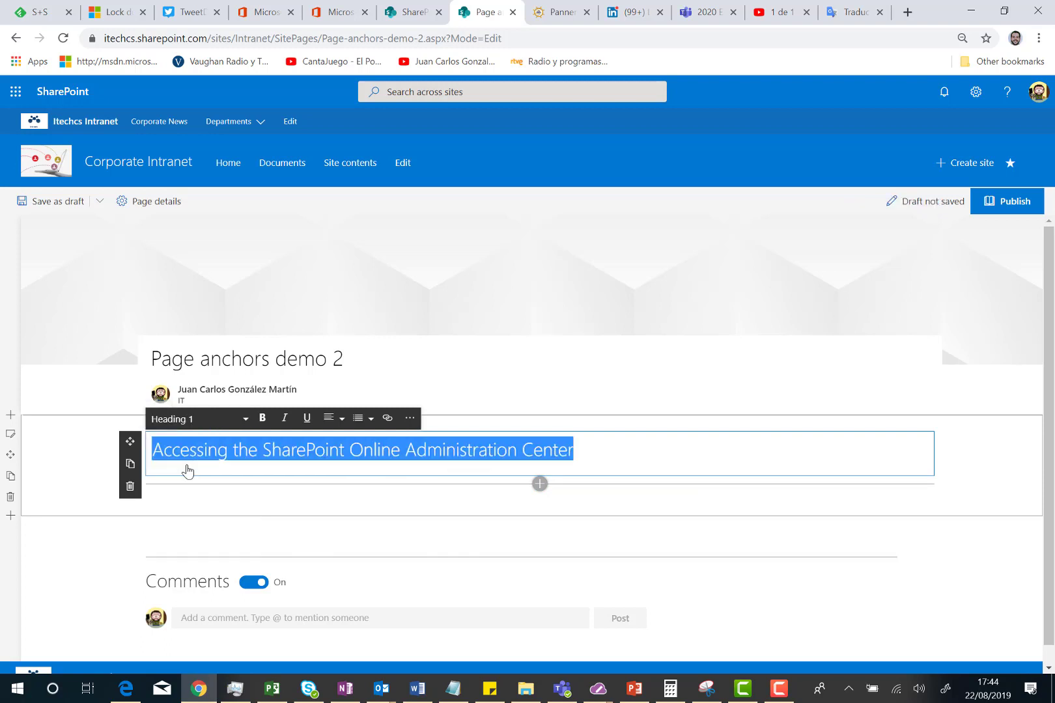
click(226, 500)
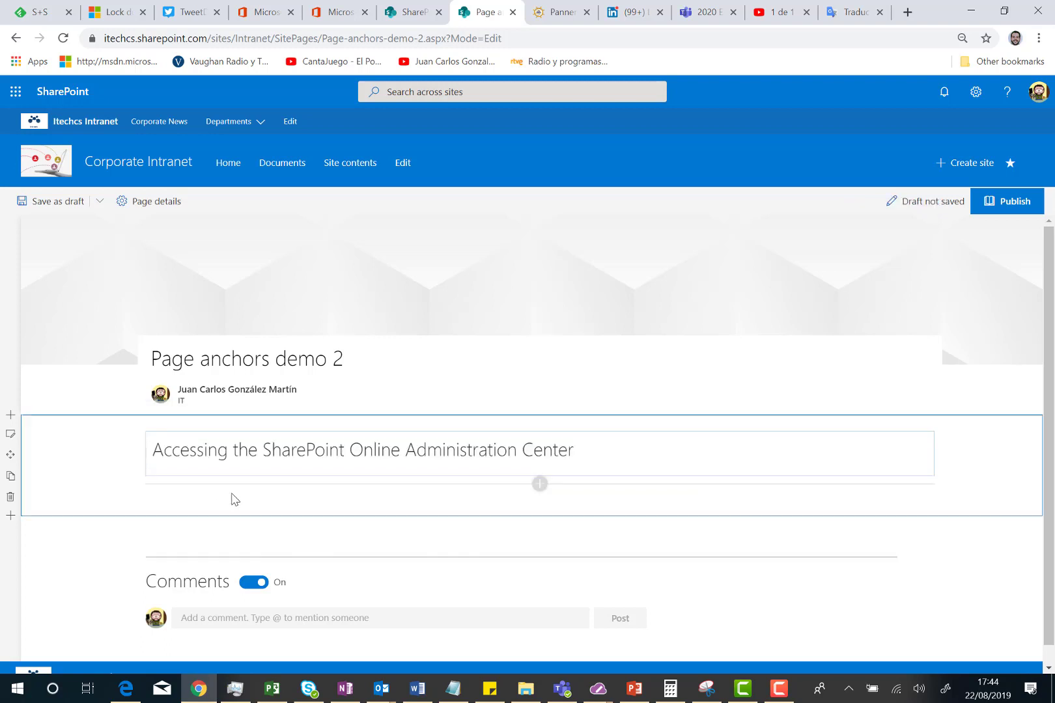
- Give the heading section the Strong background, then add a one-column section with an empty Text web part
click(11, 436)
click(1006, 414)
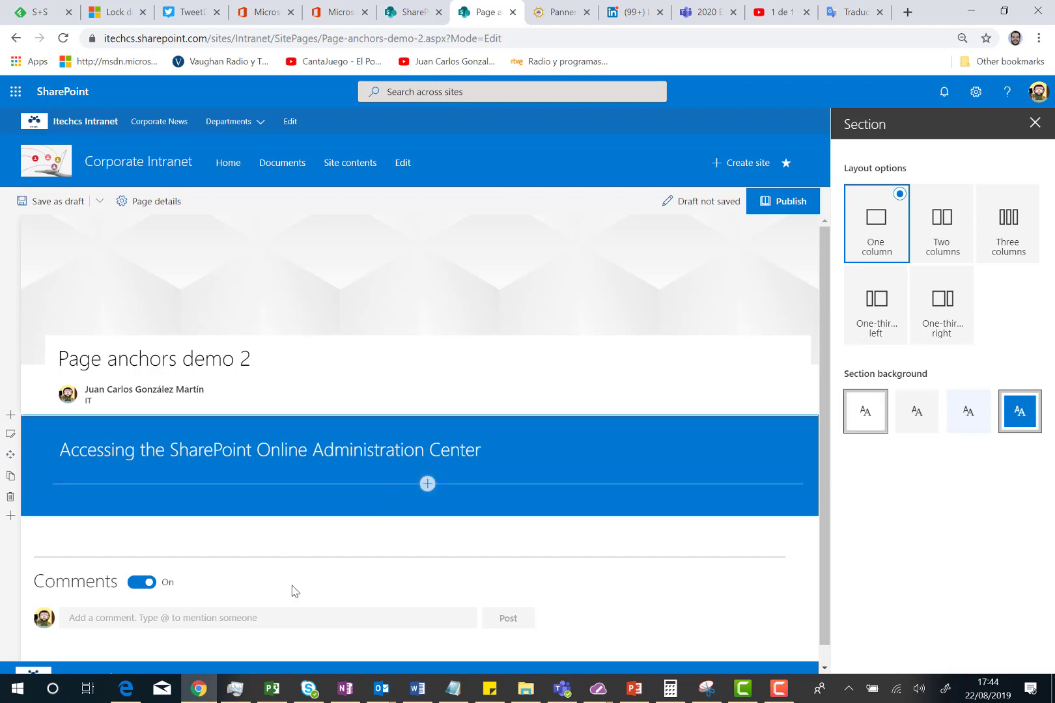
click(10, 516)
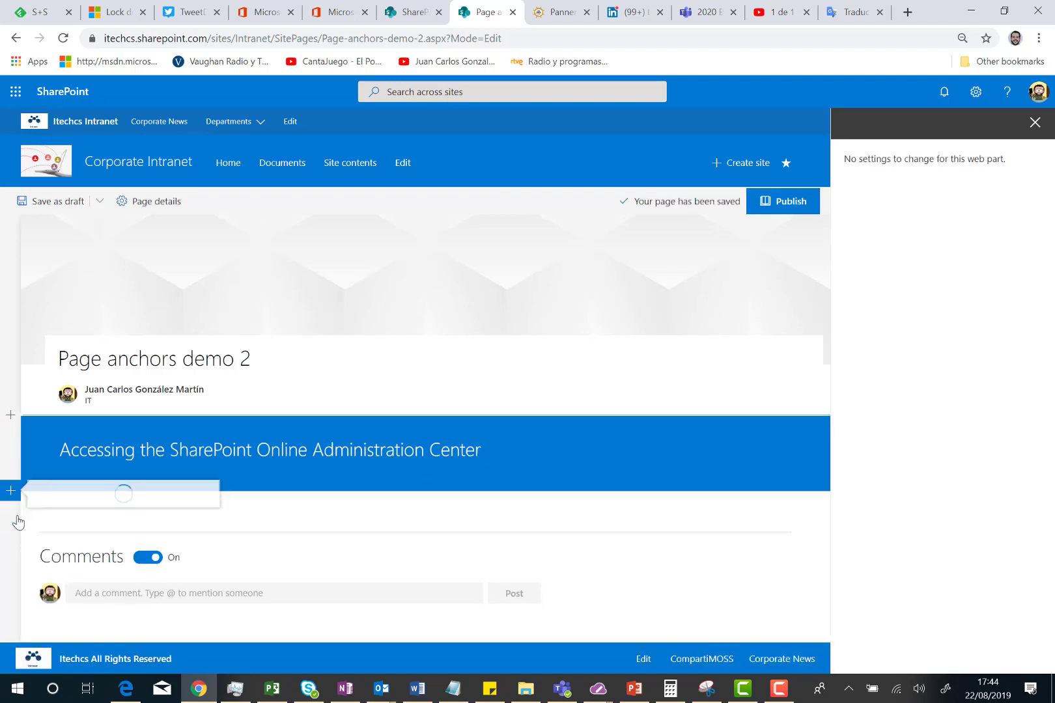
click(62, 523)
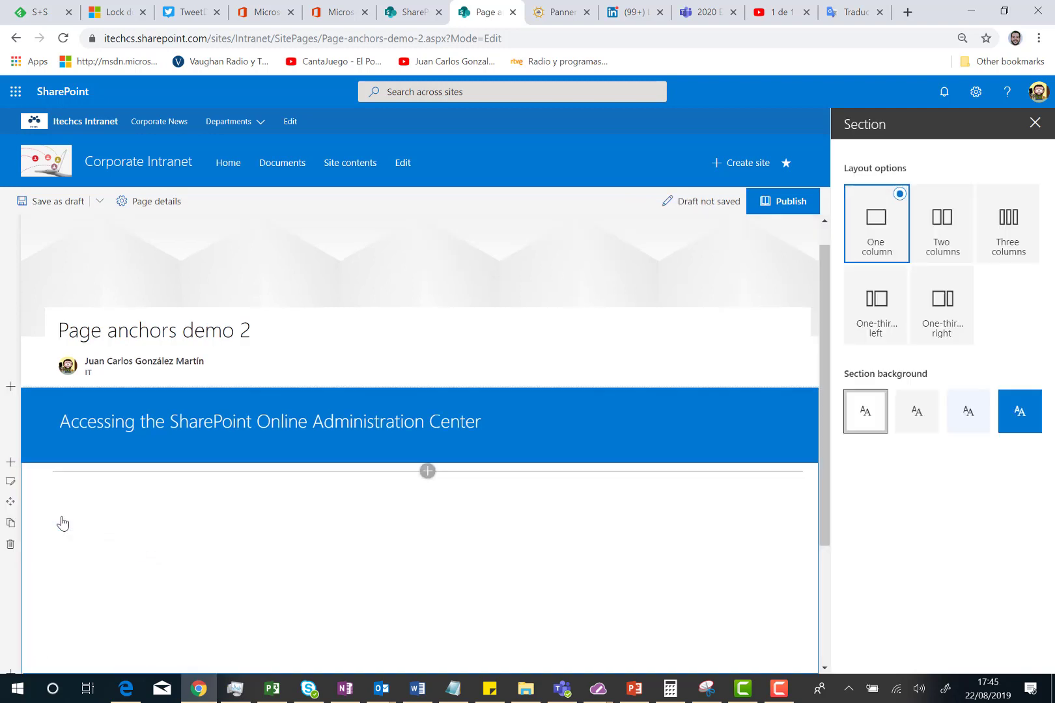
click(427, 471)
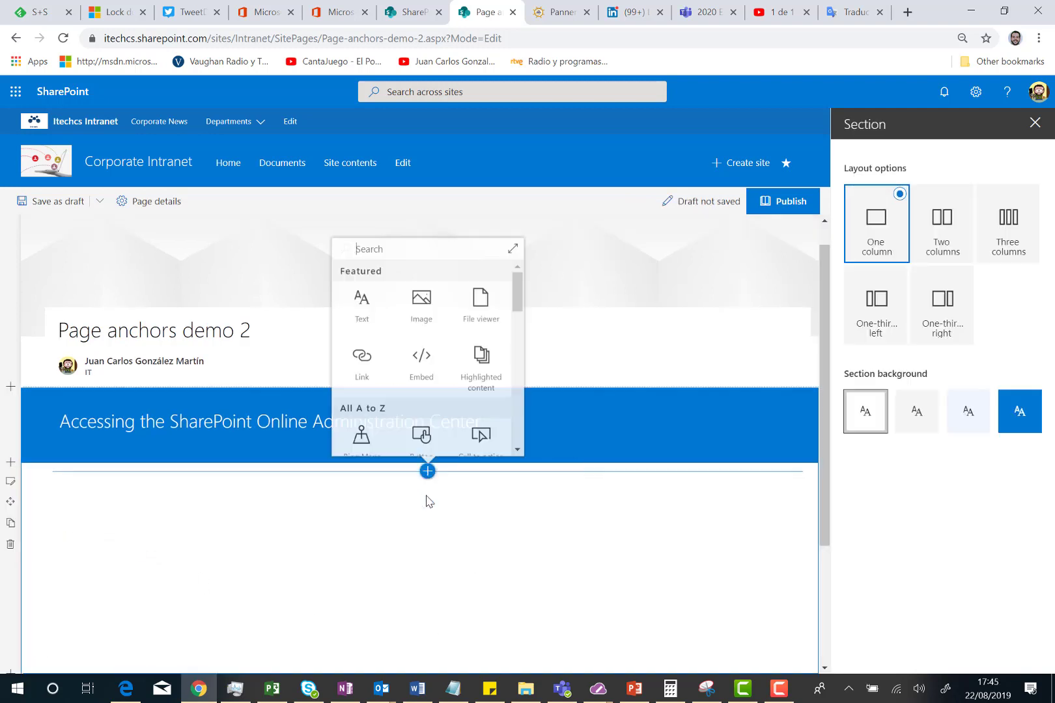
click(362, 305)
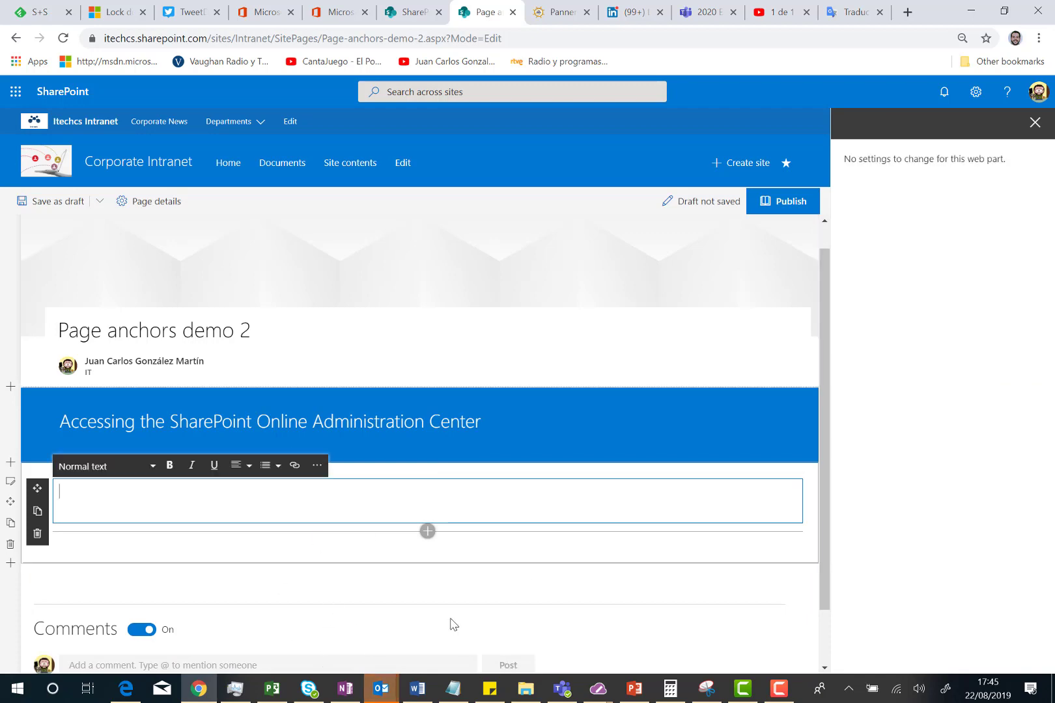
- Paste the two introductory paragraphs from Notepad into the empty text block
click(443, 693)
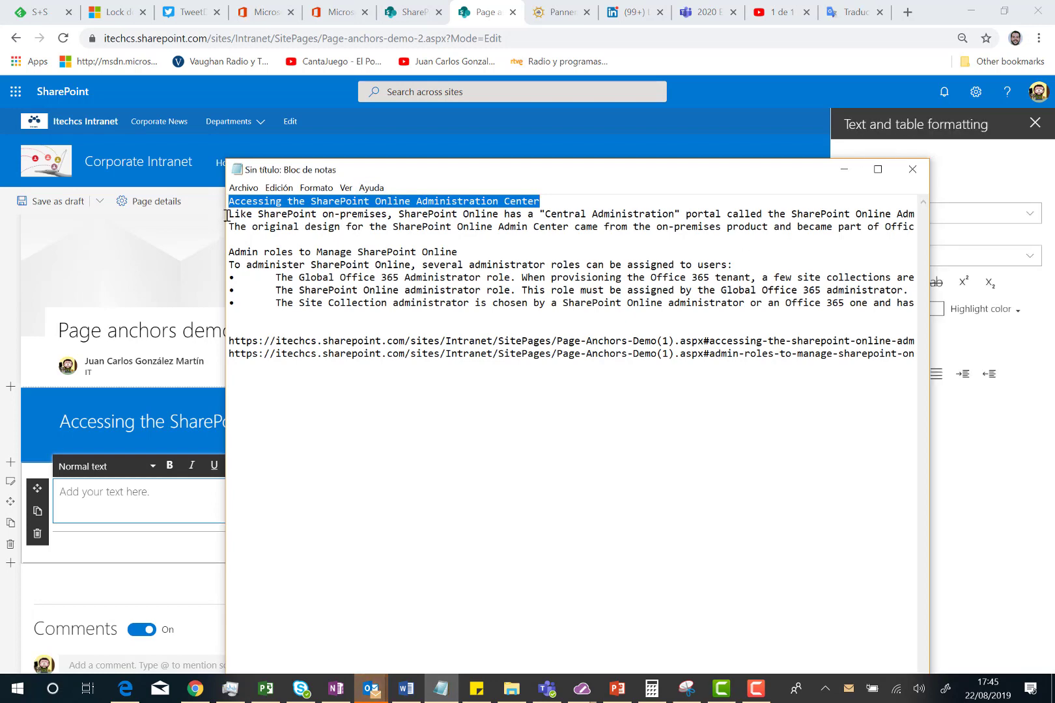
drag(226, 215, 1029, 235)
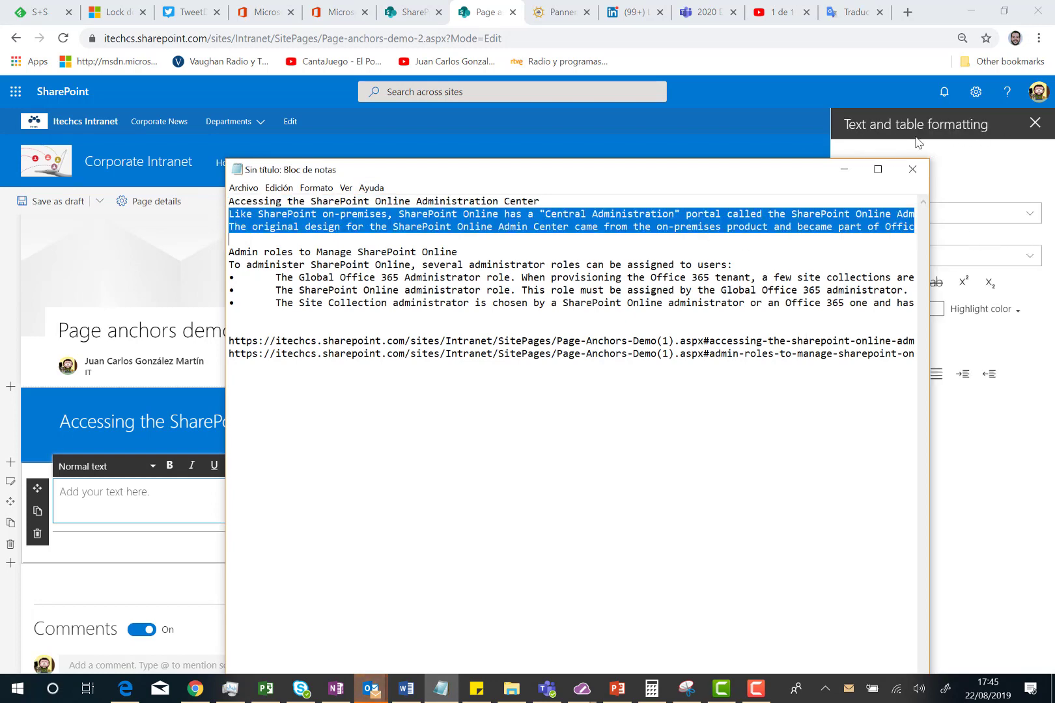
click(168, 505)
click(138, 500)
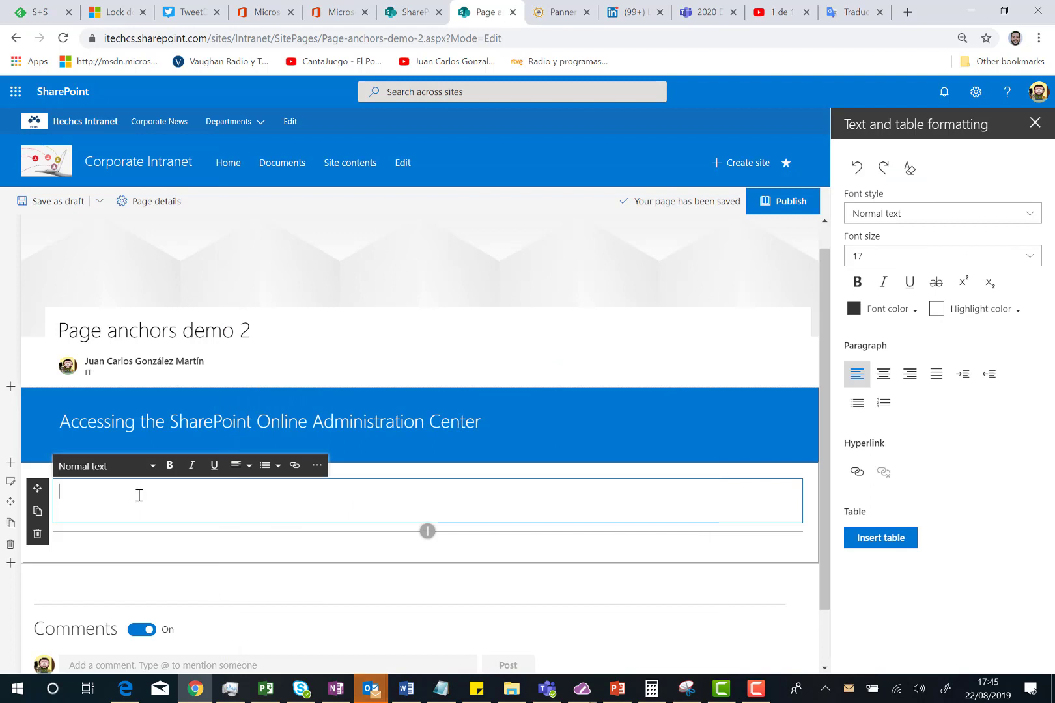
text(Like SharePoint on-premises, SharePoint Online has a "Central Administration" portal called the SharePoint Online Administration Center. To access the SharePoint Admin Center, go to Admin Centers in the Office 365 Admin Center and select SharePoint," or type the URL https://[tenant]-admin.sharepoint.com into the browser. Note that the "-admin" part in the SharePoint Admin Center is mandatory as this tells SharePoint that you want to access the administrative portal instead of sites. The original design for the SharePoint Online Admin Center came from the on-premises product and became part of Office 365 in the first release of the platform in 2011. Microsoft's focus for SharePoint Online management is now the modern SPO Admin Center (Figure 7-2). The modern Admin Center is the default experience for Office 365 tenants with less than 50 accounts. Microsoft will continue expanding coverage to larger organizations in the future. We will discuss the key elements of both the classic and modern Admin Centers later.)
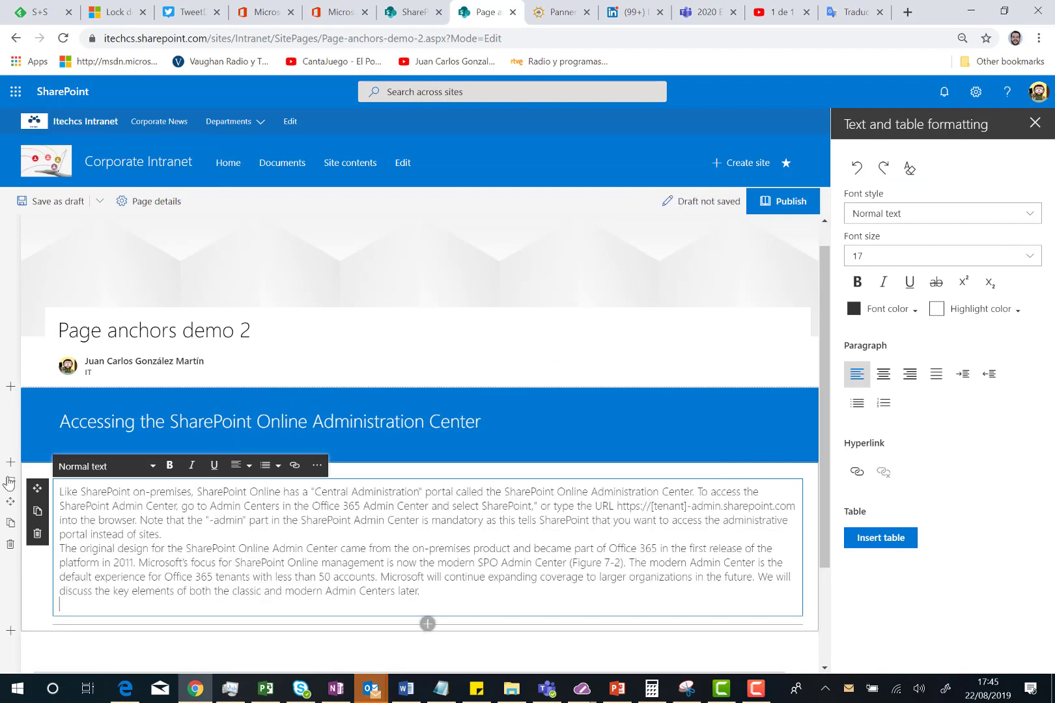
- Give the paragraphs section the Soft light-blue background
click(11, 481)
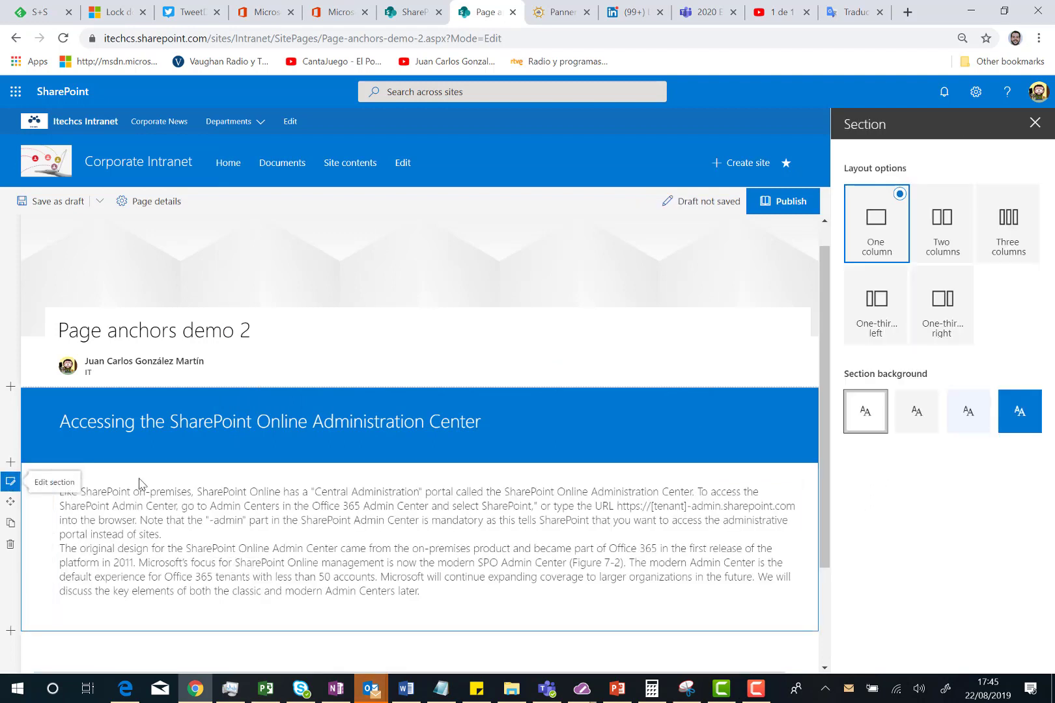
click(970, 415)
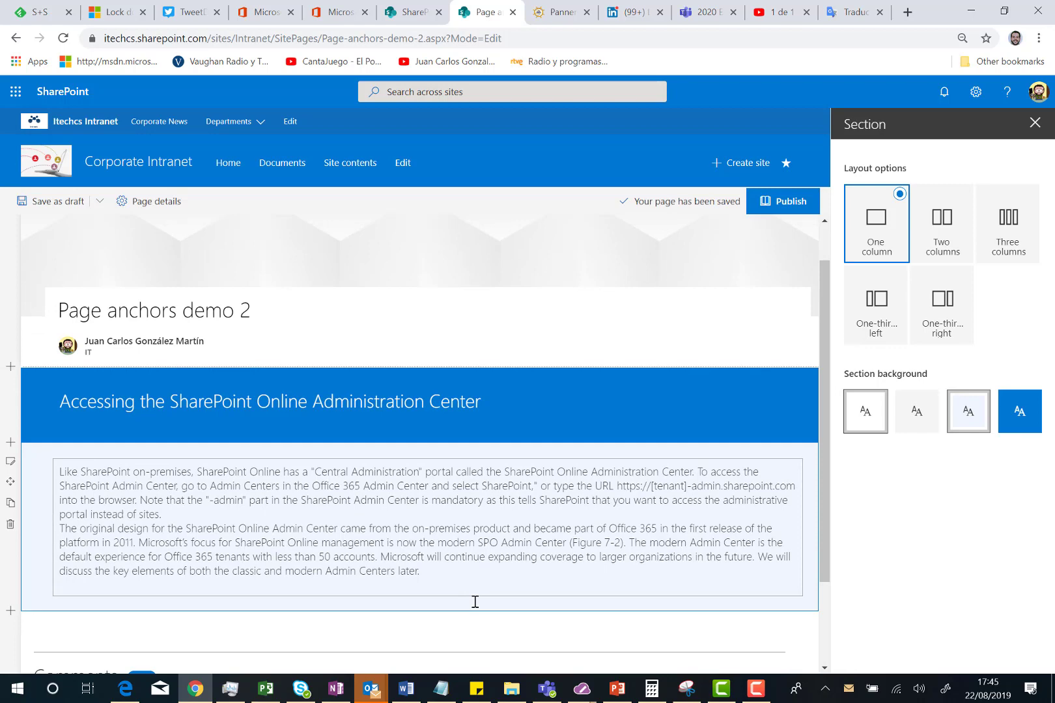
scroll(475, 603, down, 2)
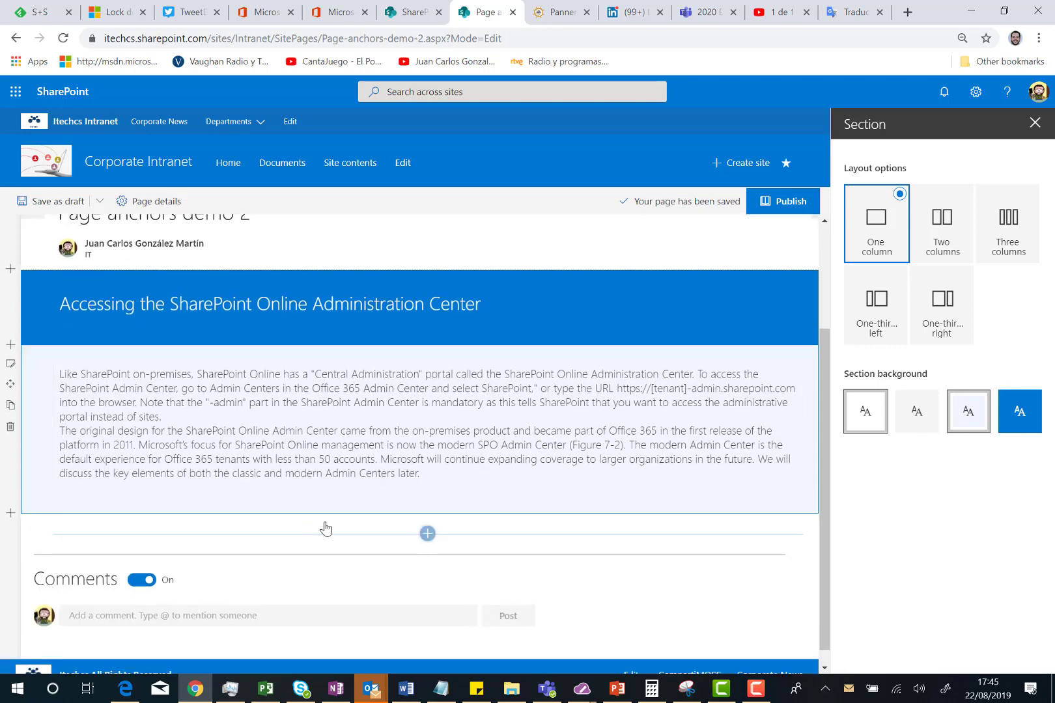
- Add a third one-column section below the paragraphs holding an empty Text web part
click(427, 534)
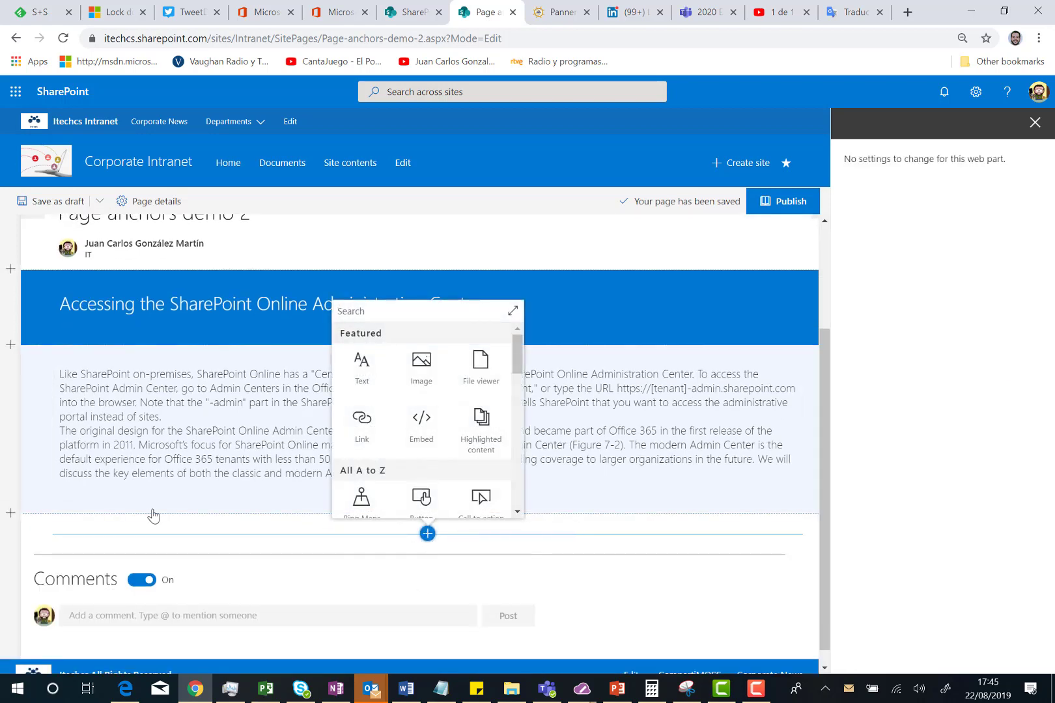
click(11, 513)
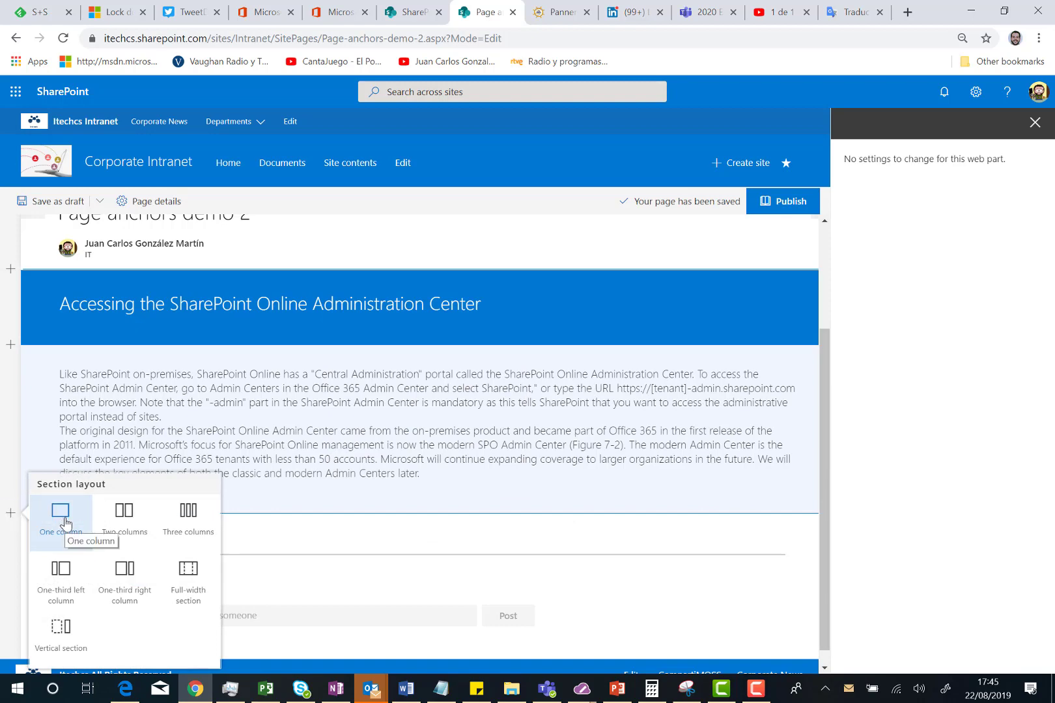
click(64, 523)
scroll(347, 411, up, 4)
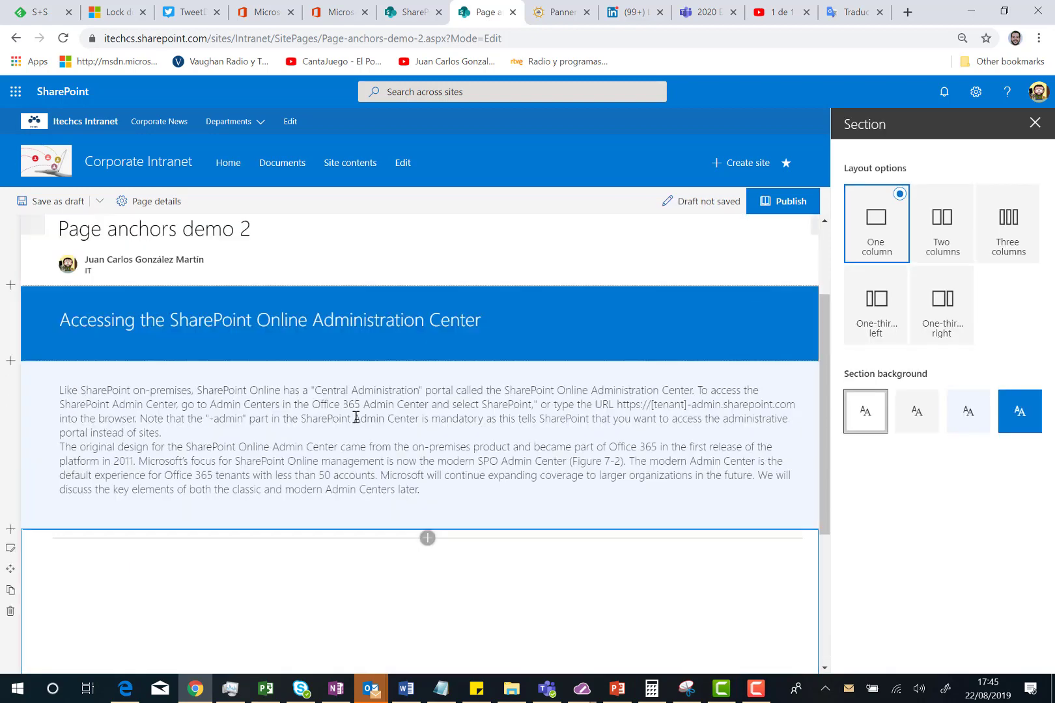
click(420, 538)
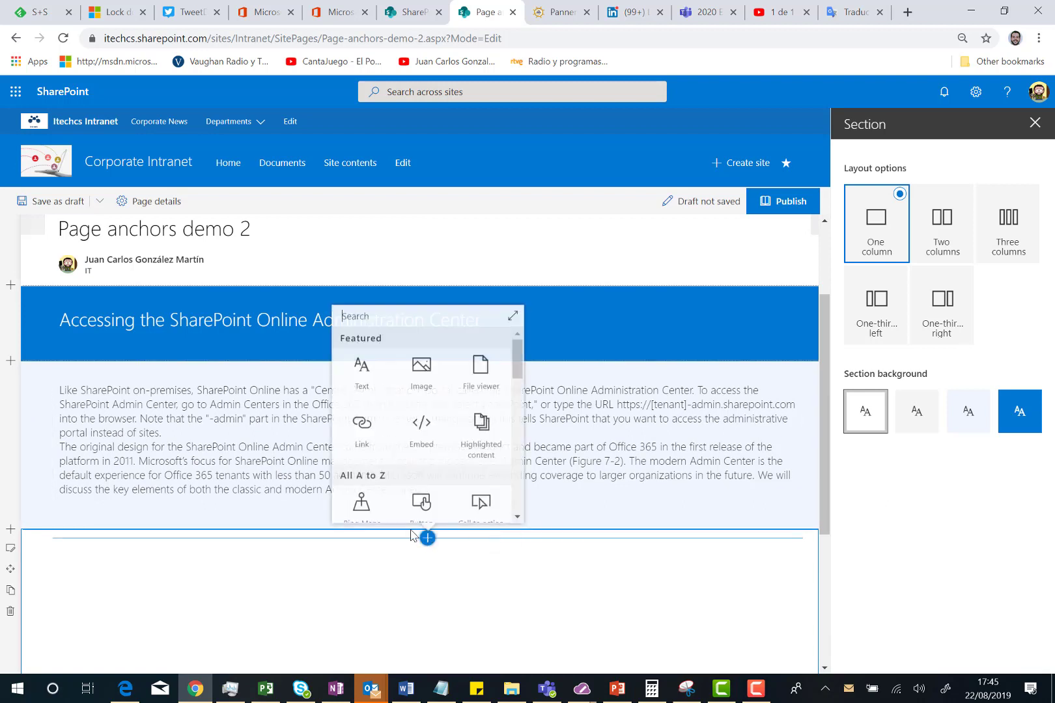
click(363, 374)
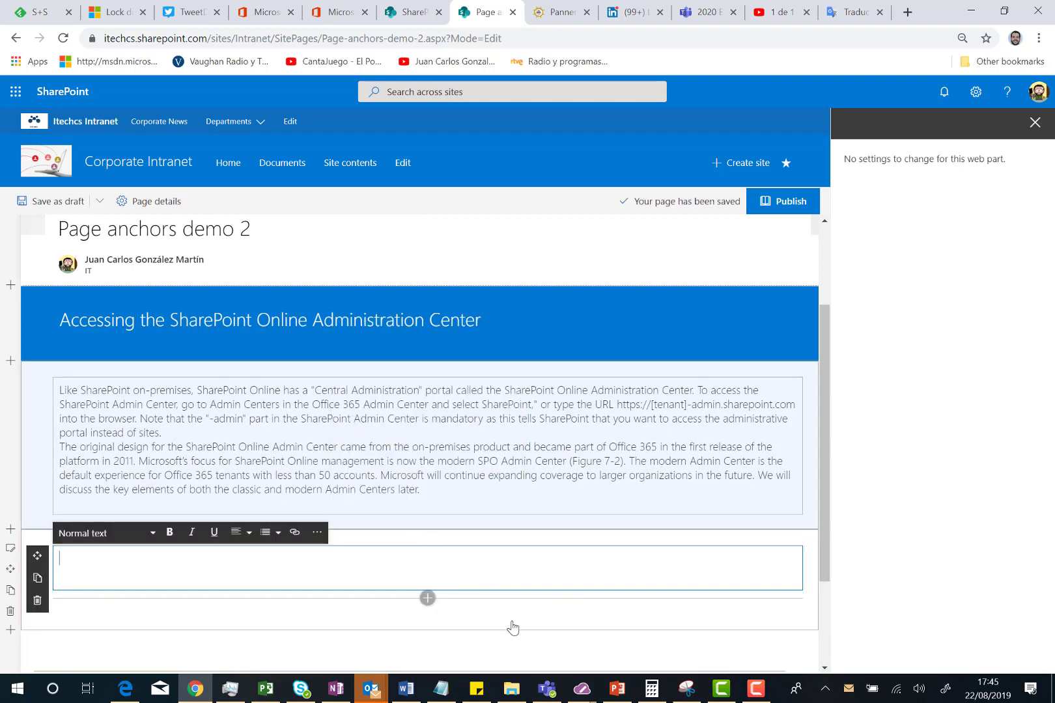
- Select the 'Admin roles to Manage SharePoint Online' heading in the Word document via the Navigation pane
click(407, 689)
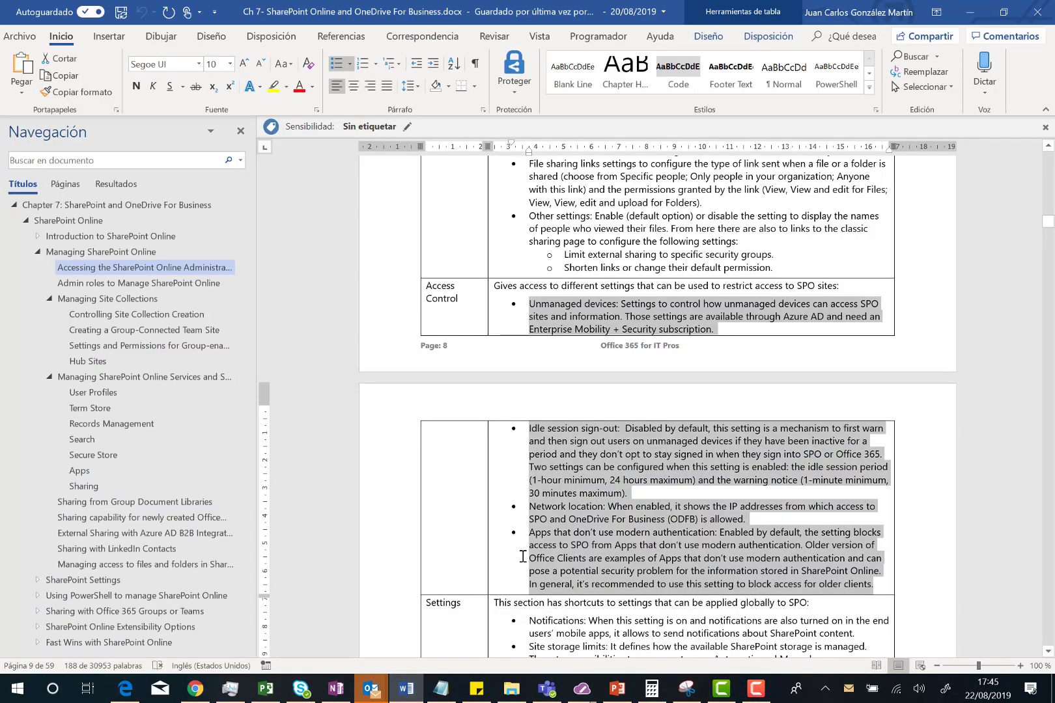
scroll(522, 555, down, 5)
scroll(523, 556, up, 1)
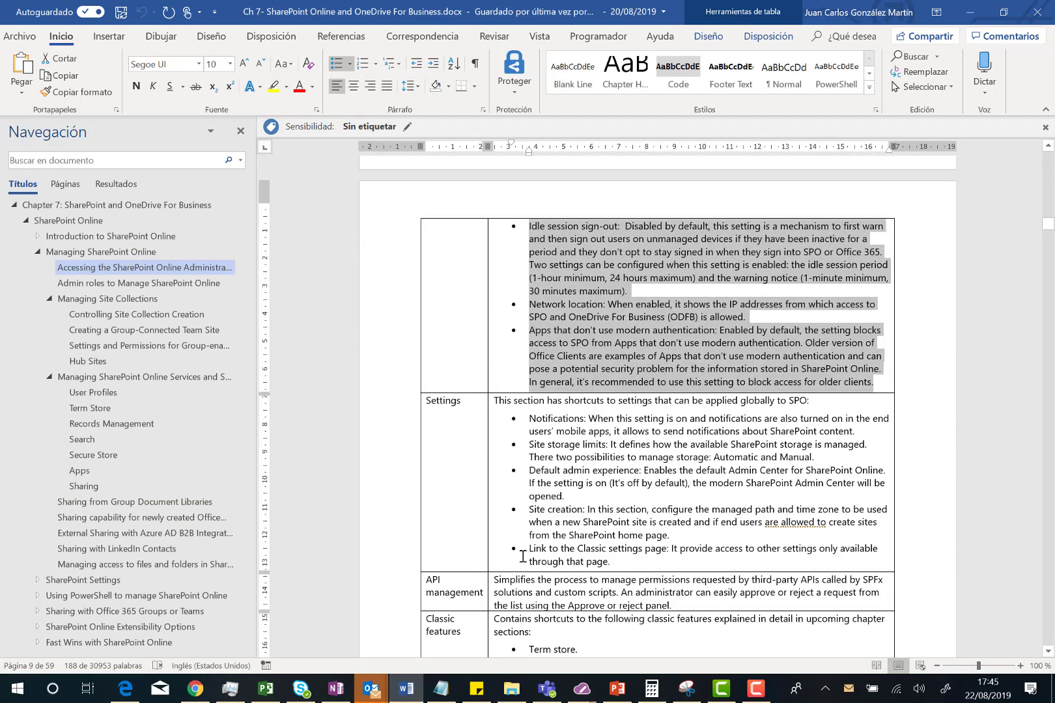
scroll(522, 555, down, 3)
scroll(522, 558, down, 4)
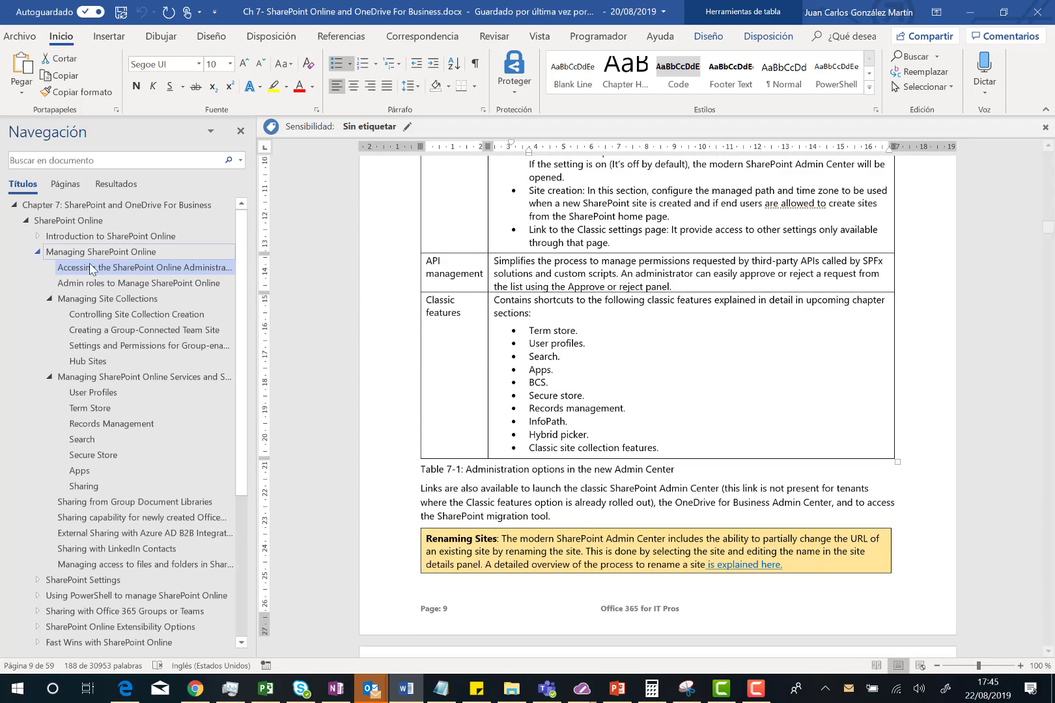
click(101, 285)
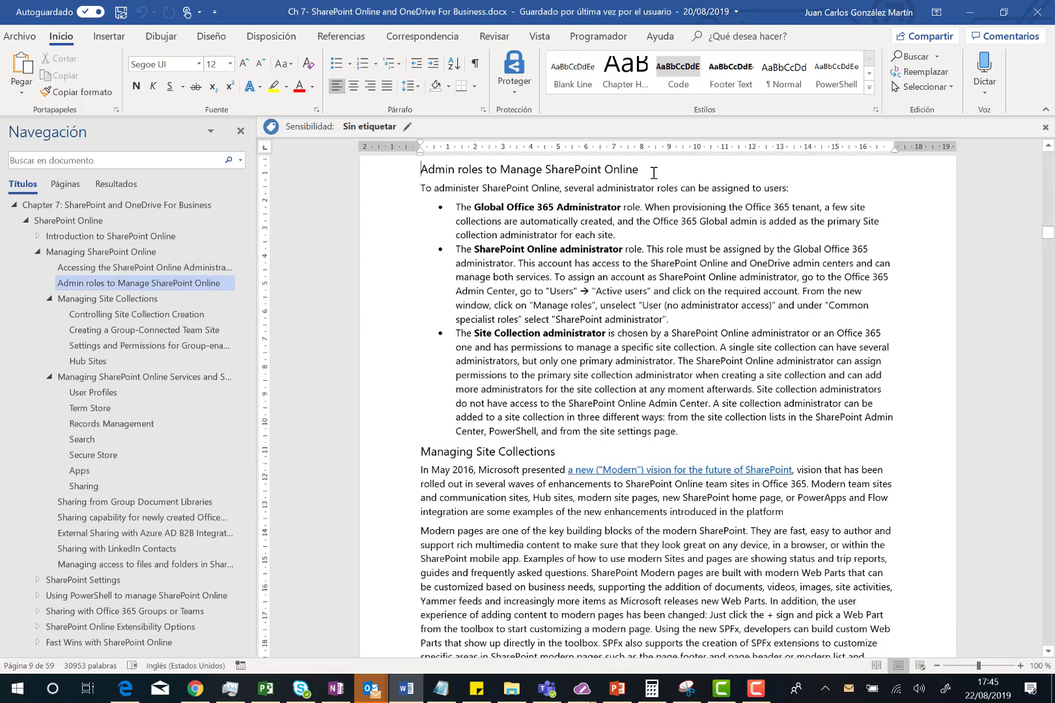
drag(654, 173, 419, 171)
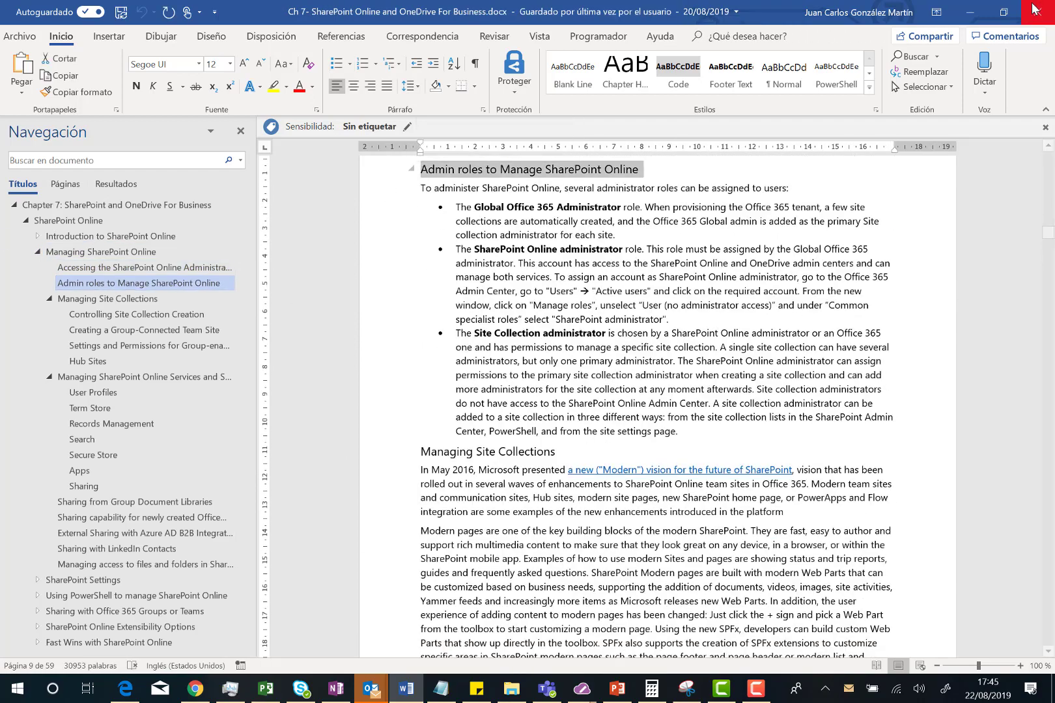
- Paste the heading into the empty SharePoint text block and select it for styling
click(967, 12)
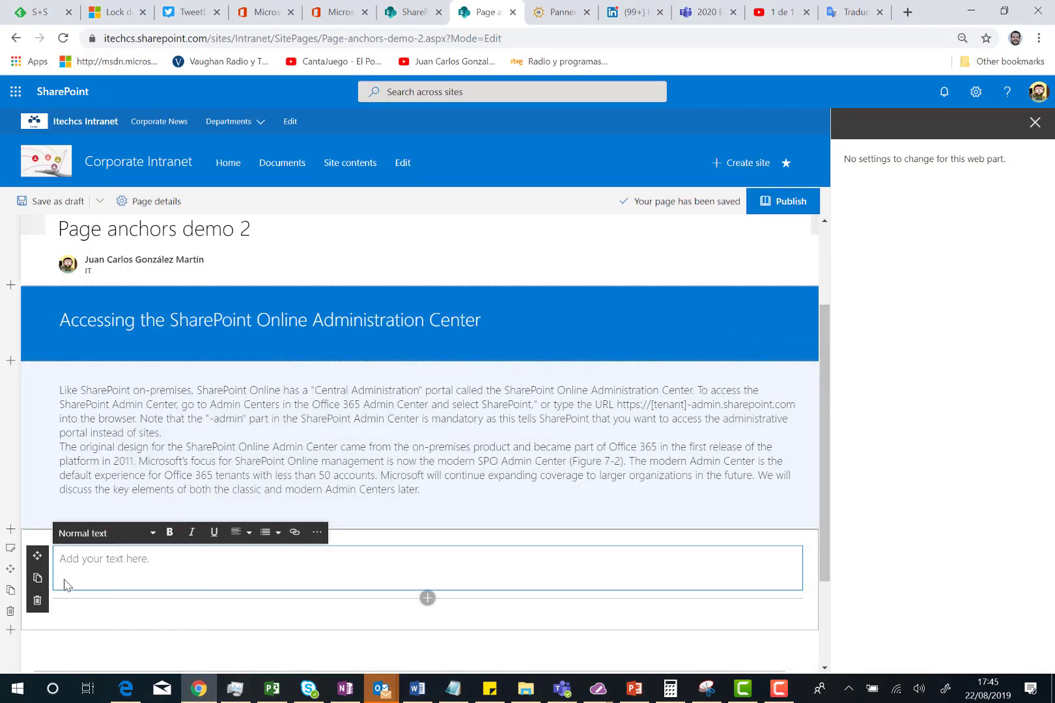
click(84, 566)
key(ctrl+v)
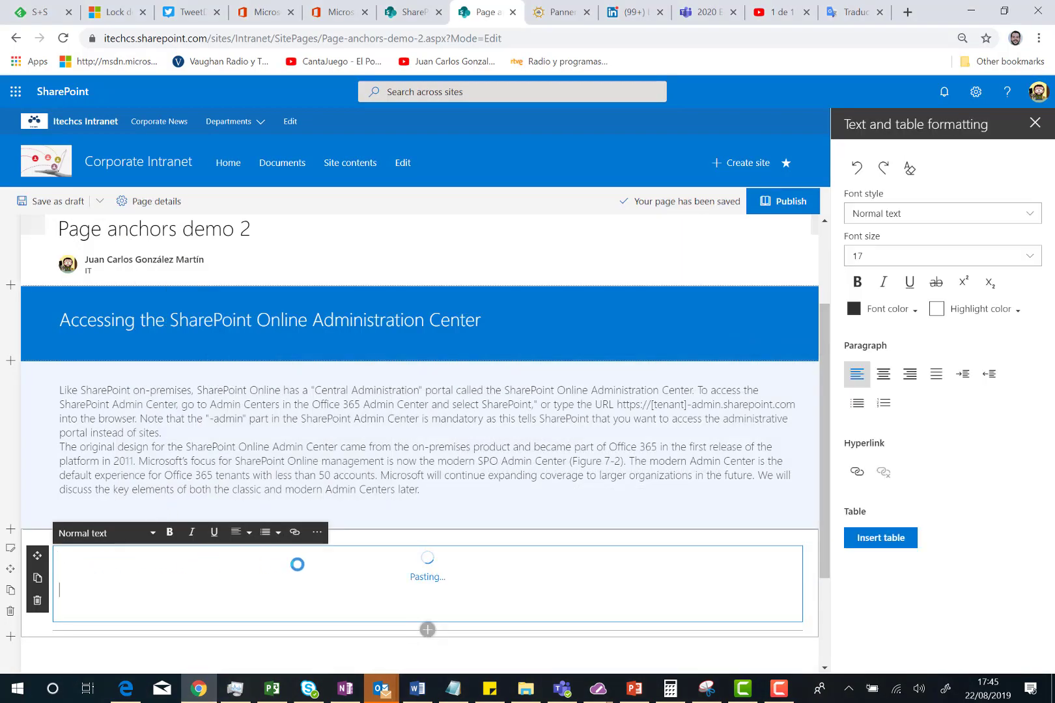
drag(320, 564, 34, 559)
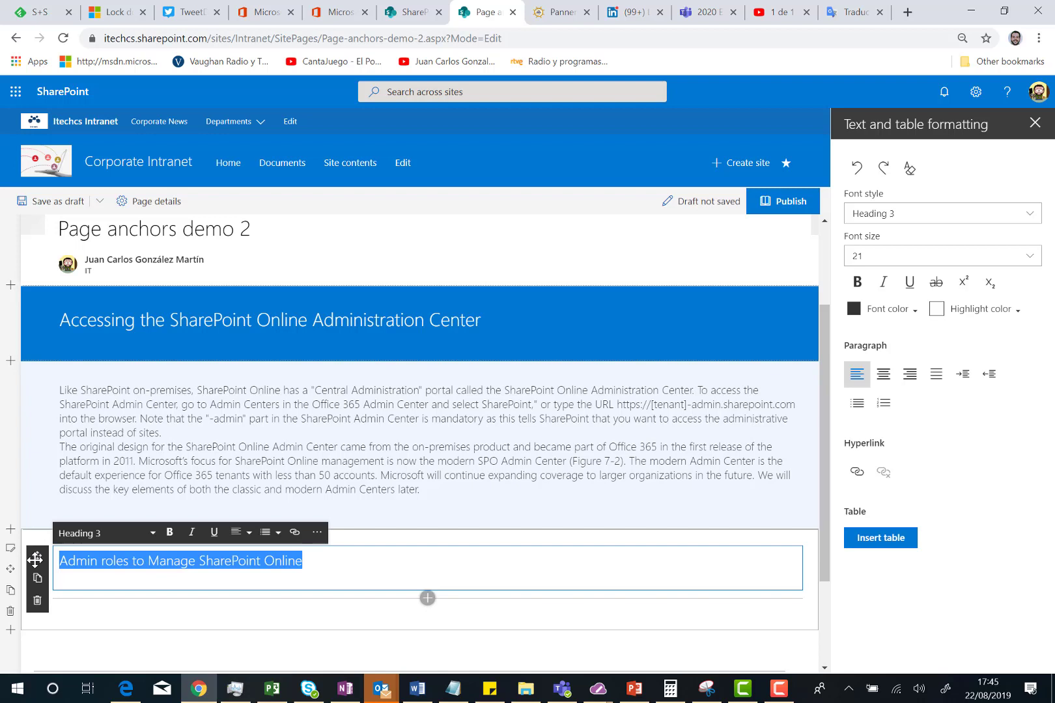
click(98, 533)
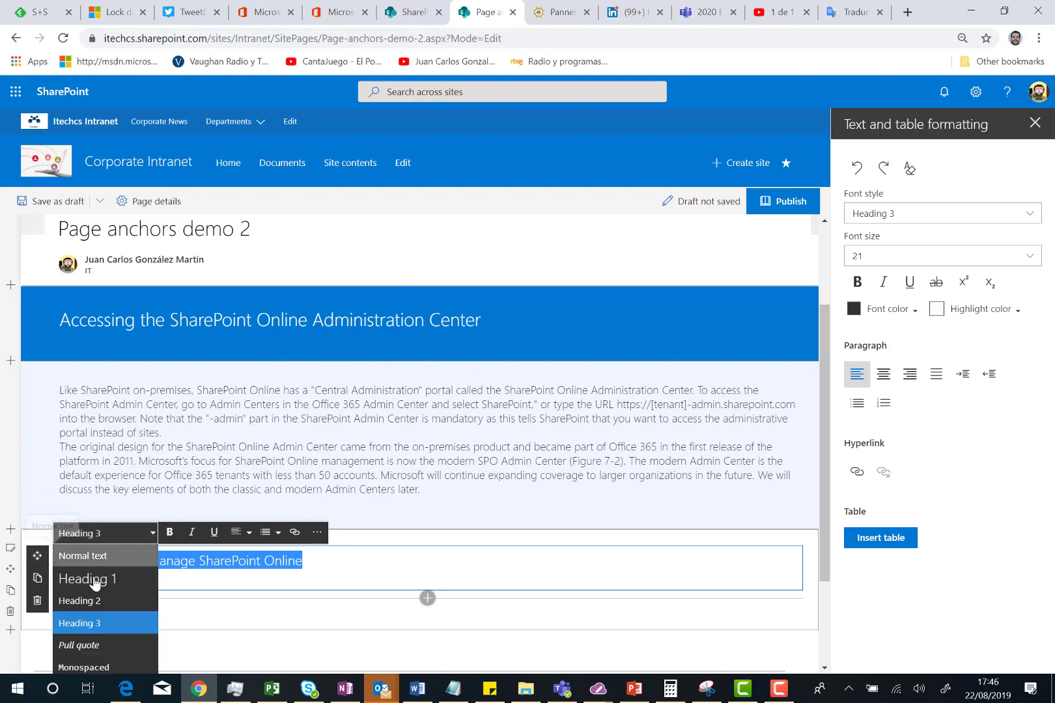
- Make the Admin roles heading a Heading 1 on a Strong blue section background
click(94, 580)
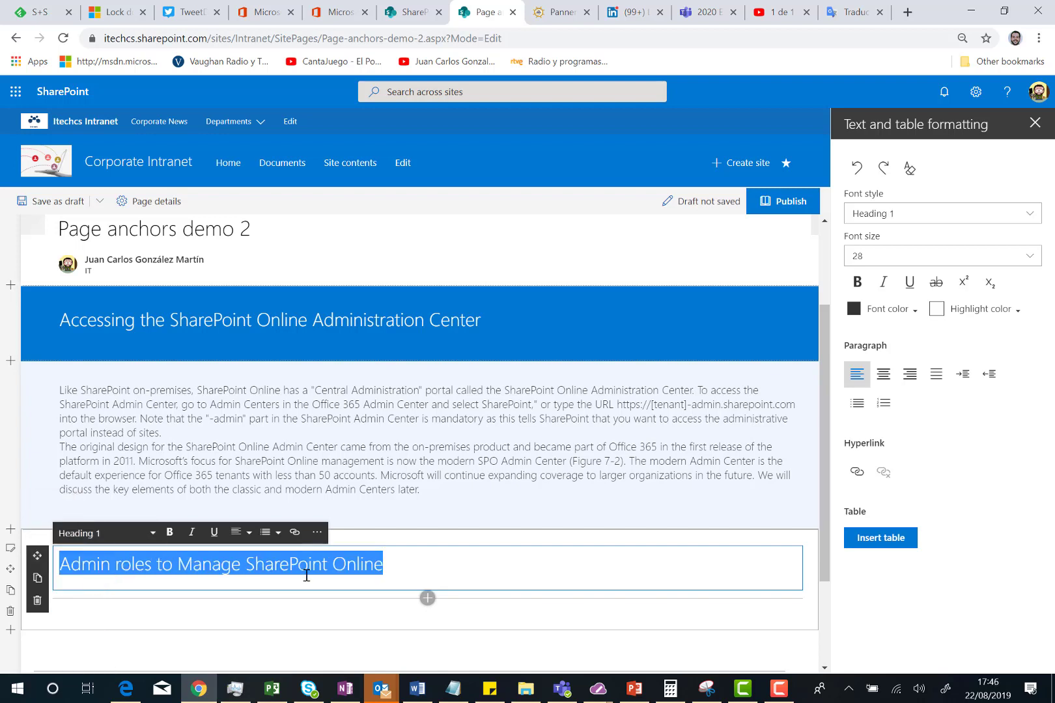
click(11, 549)
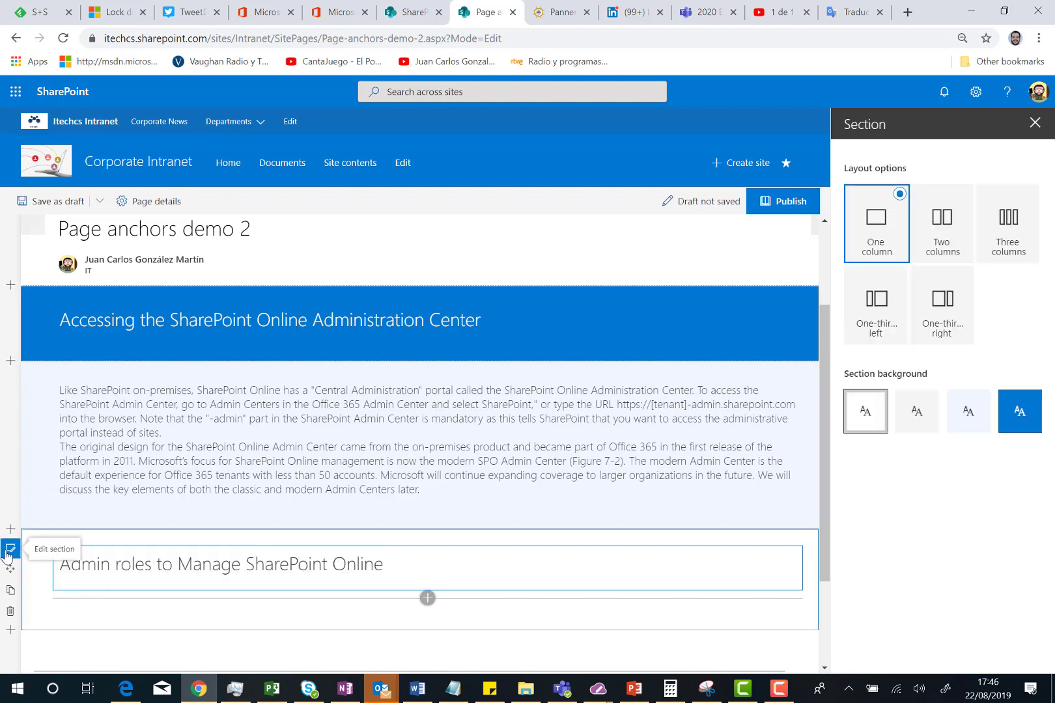
click(1008, 417)
- Add a one-column section with an empty Text web part, then select the admin roles text in Word
scroll(375, 549, down, 2)
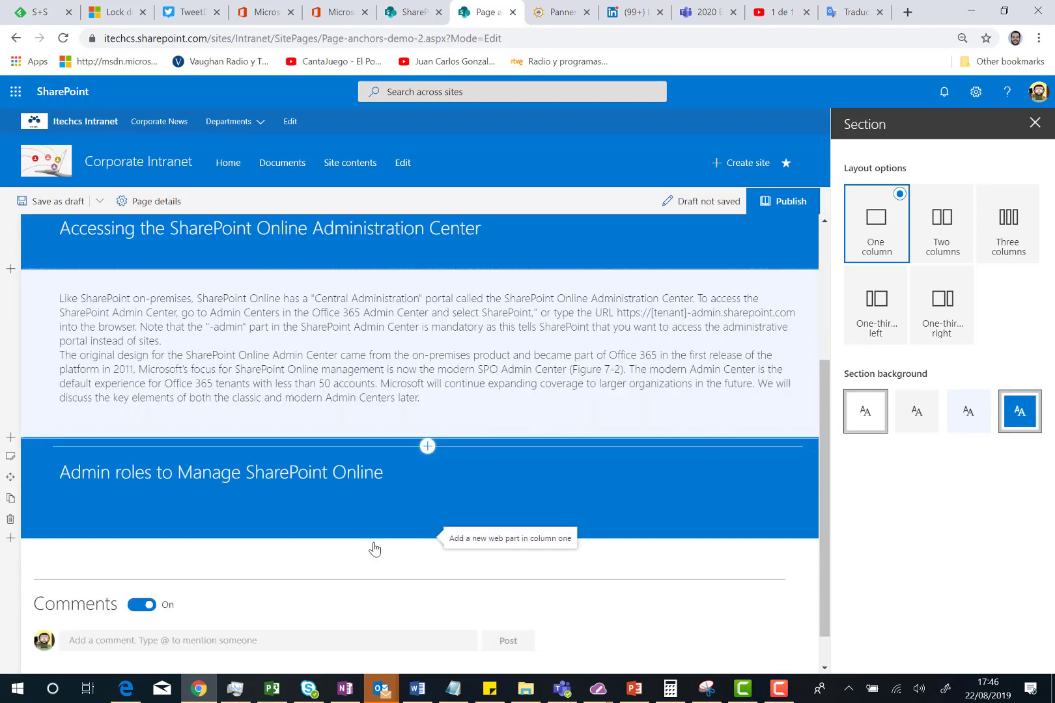
click(8, 498)
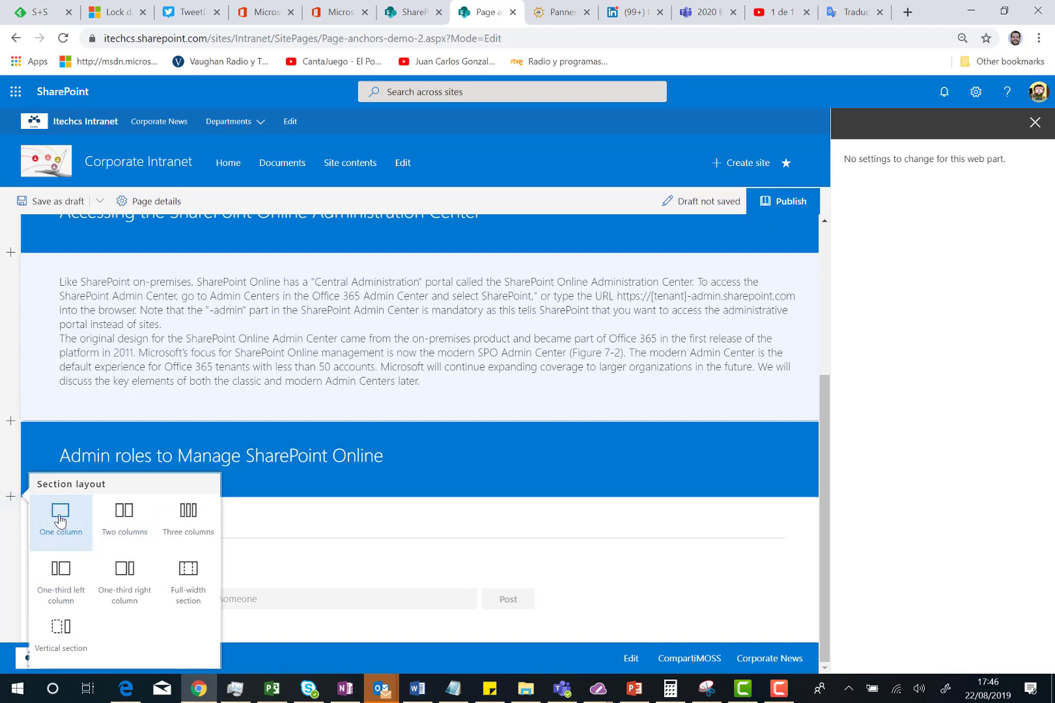
click(55, 534)
click(427, 471)
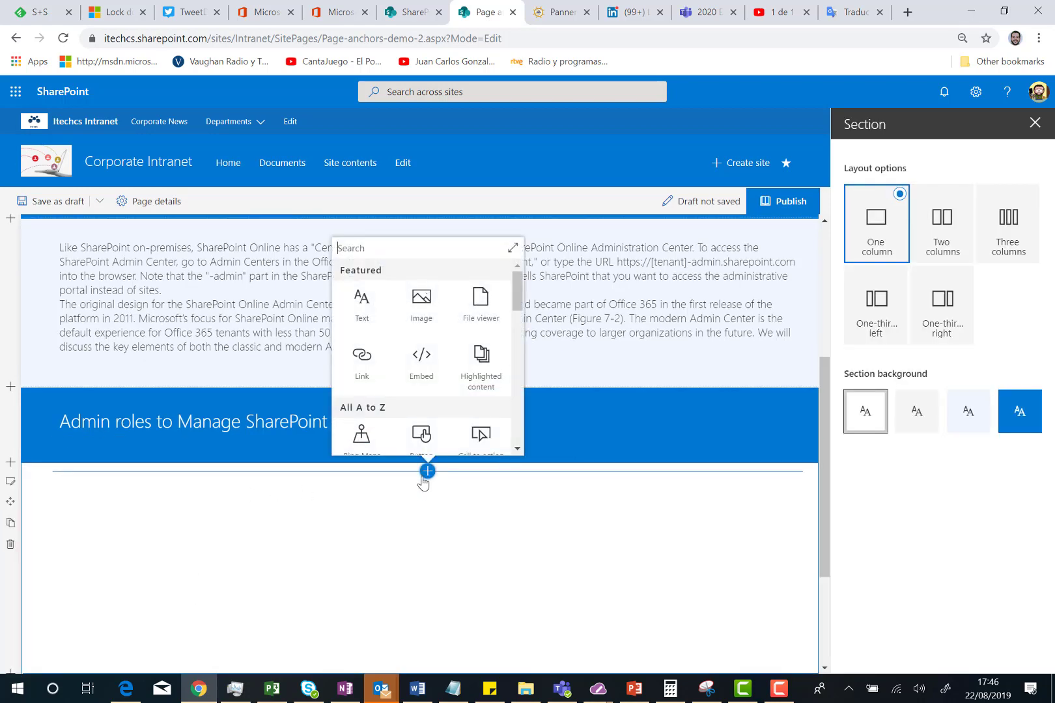
click(359, 319)
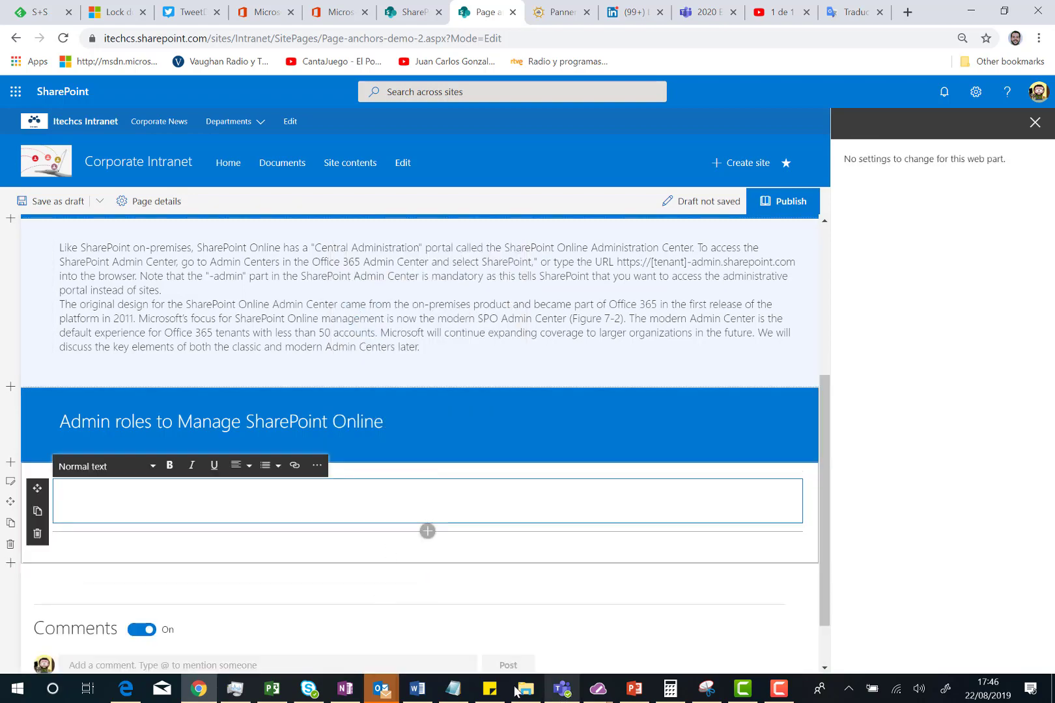
click(418, 688)
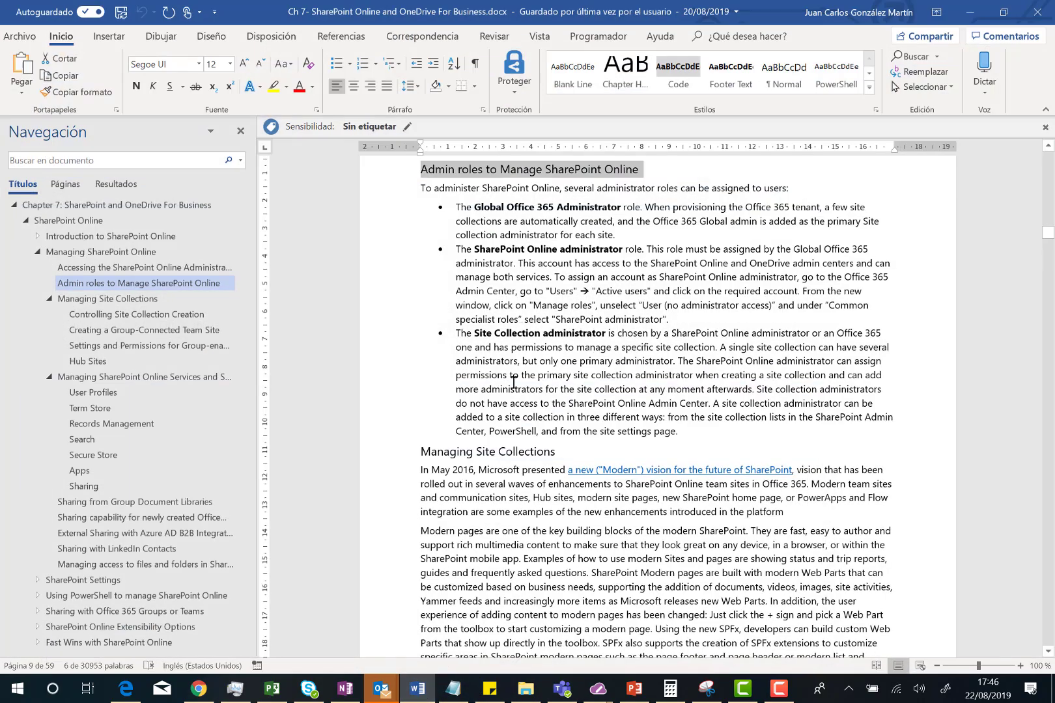
drag(704, 436, 489, 203)
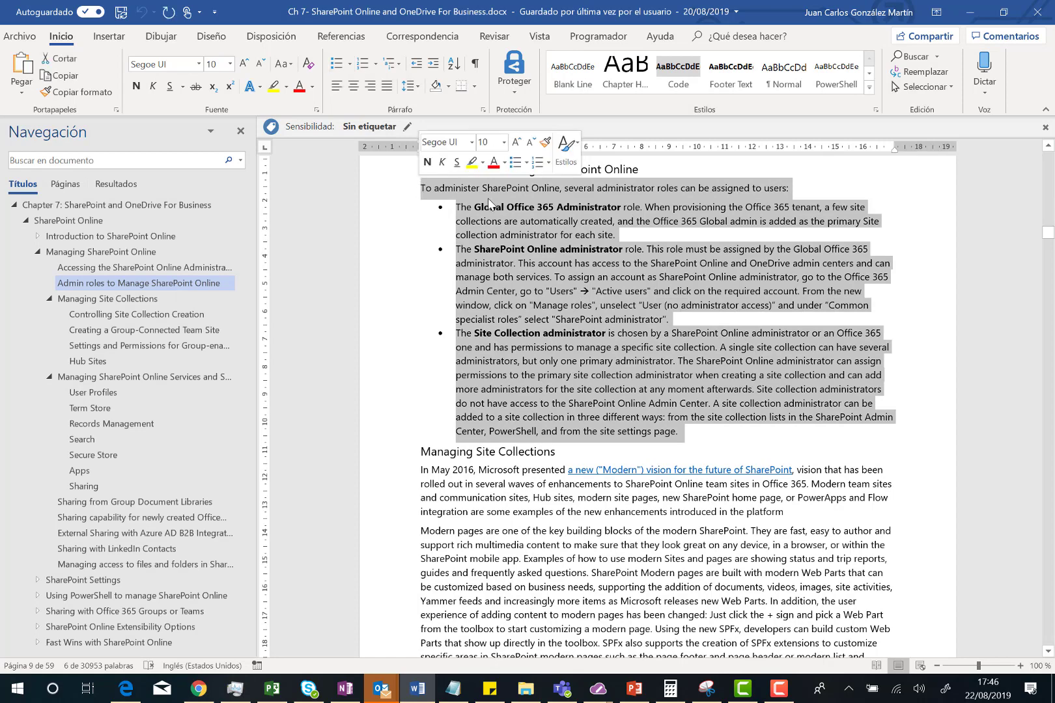
- Paste the admin roles intro and three role bullets, and give that section the Soft background
click(970, 12)
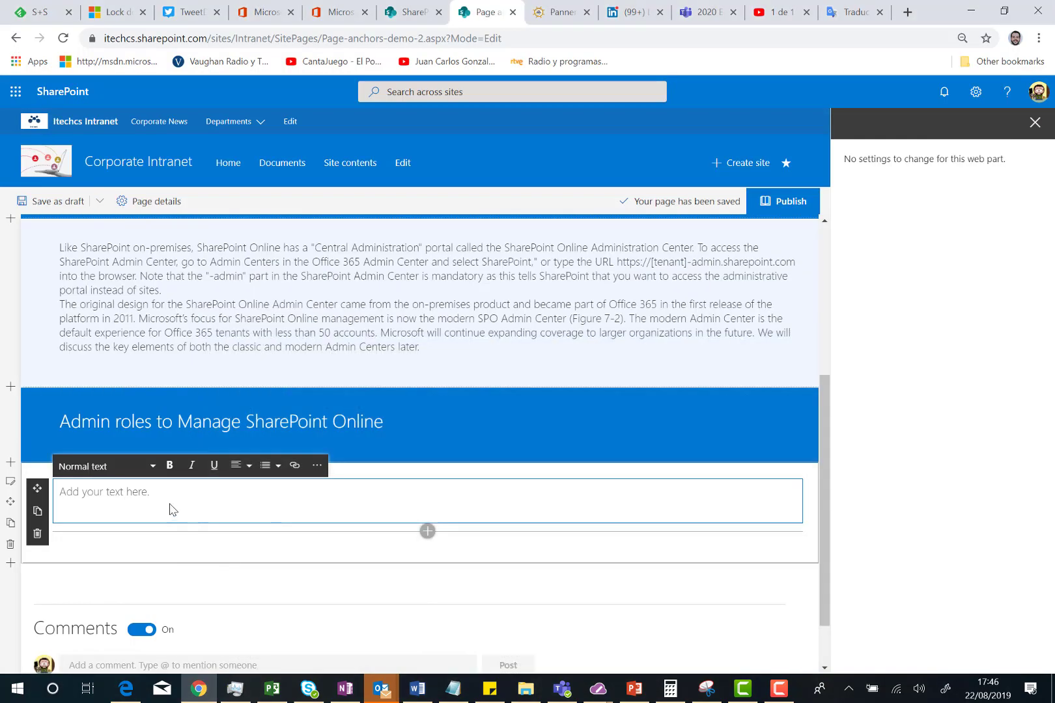
click(168, 496)
key(ctrl+v)
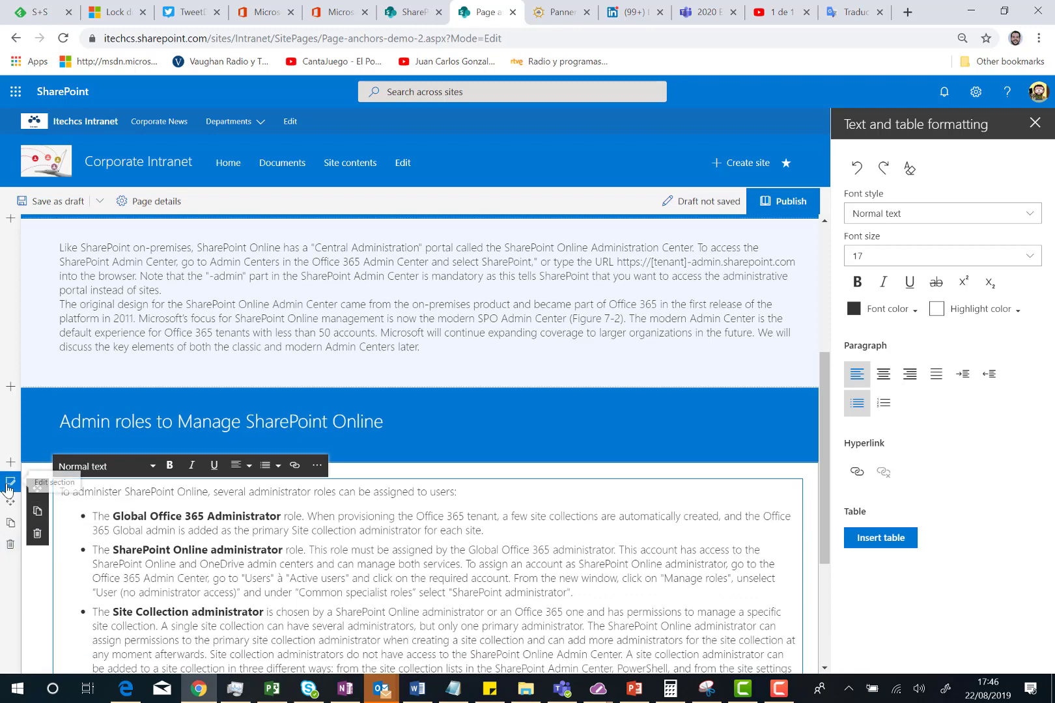
click(9, 483)
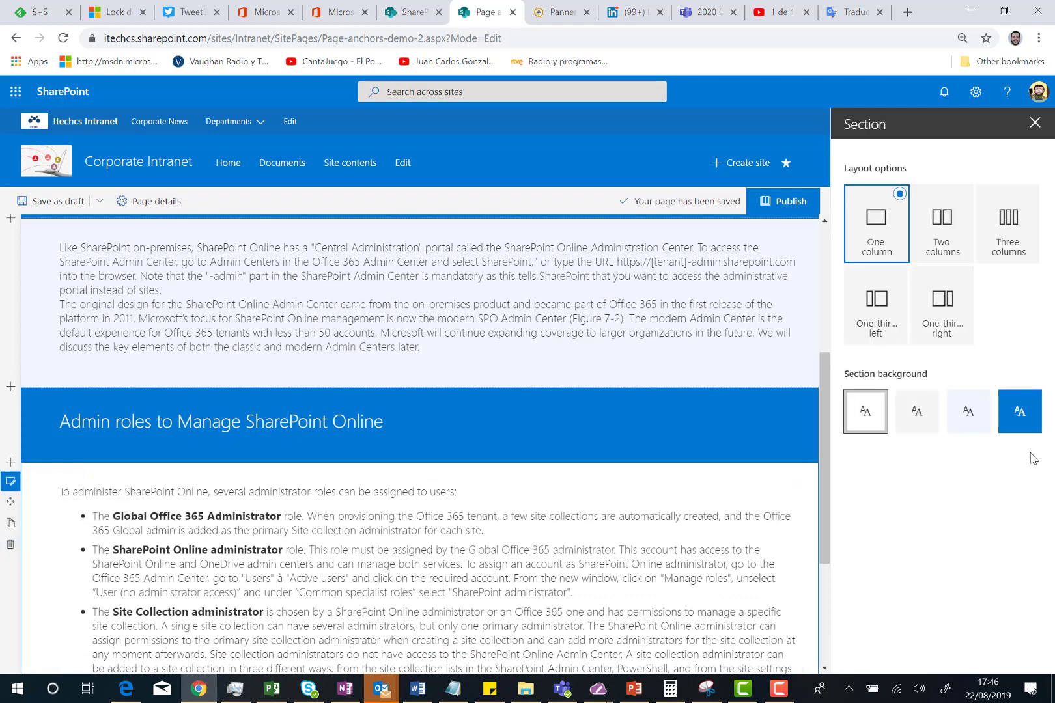
click(966, 420)
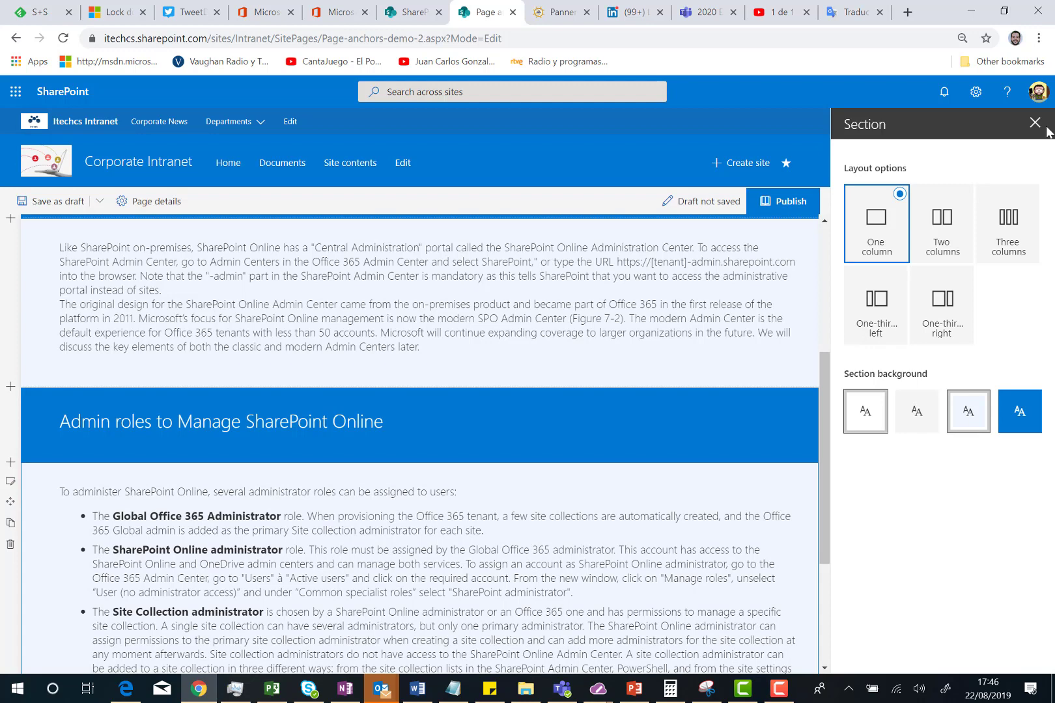
click(1034, 122)
- Add a one-column section at the top with a Text web part reading 'Table of Contents'
scroll(556, 474, up, 5)
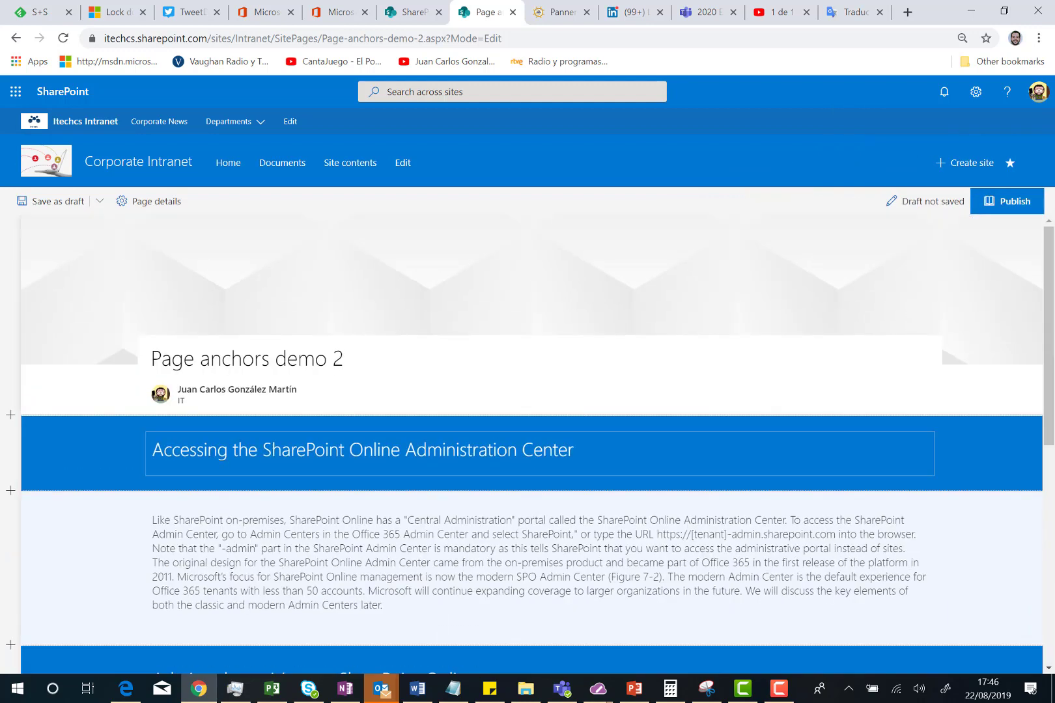
click(10, 416)
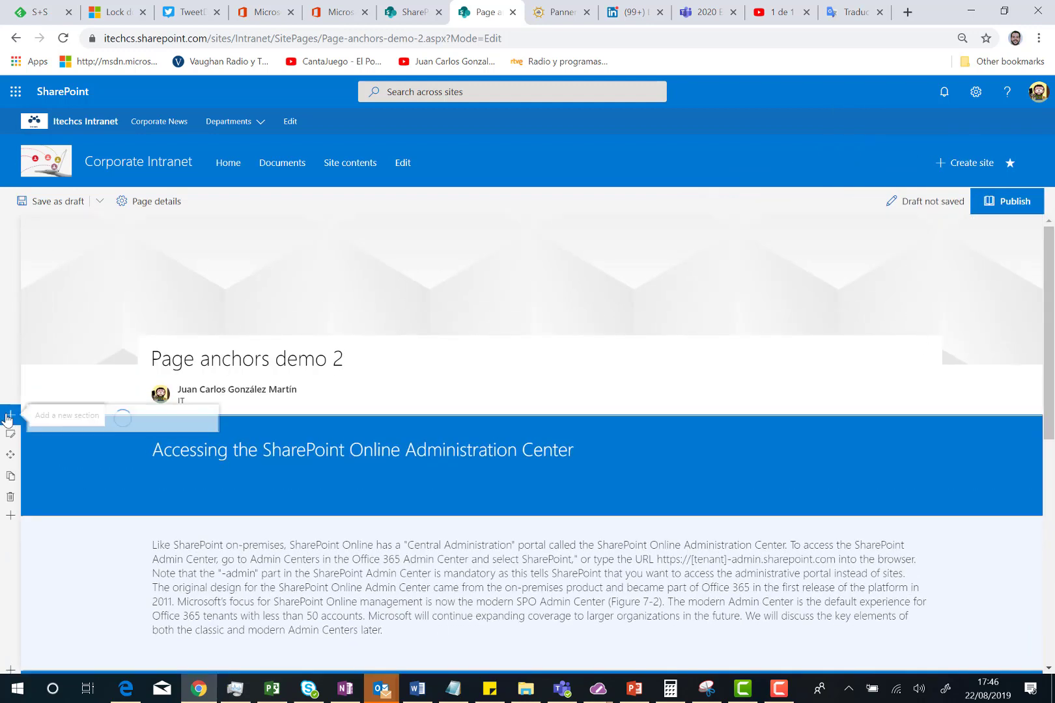
click(60, 447)
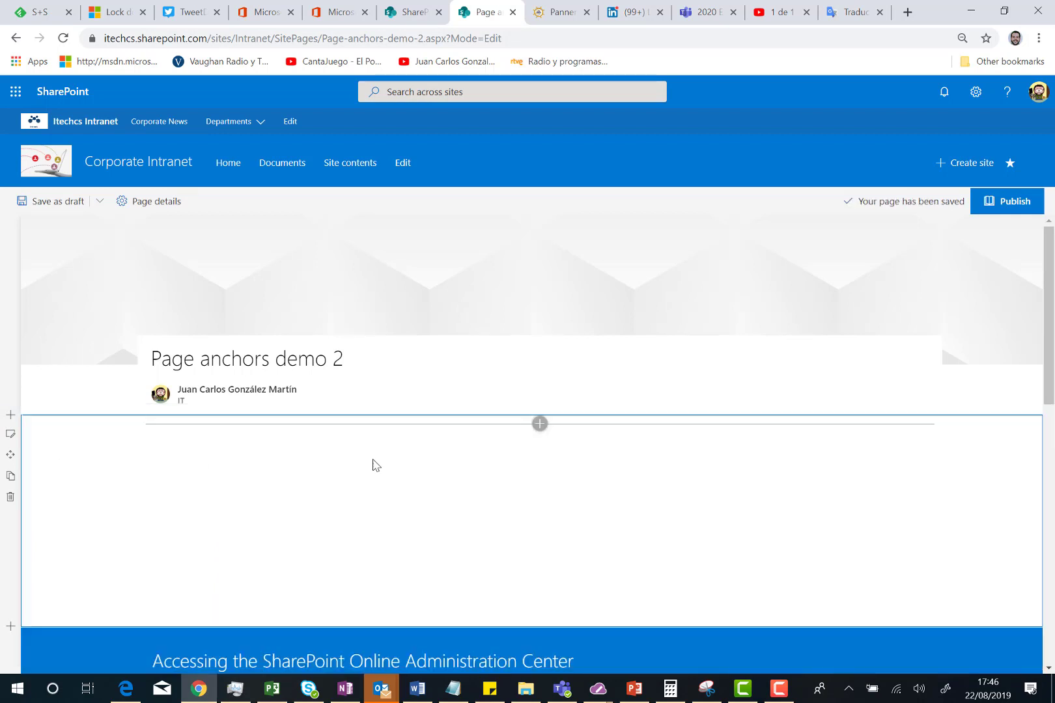
click(540, 425)
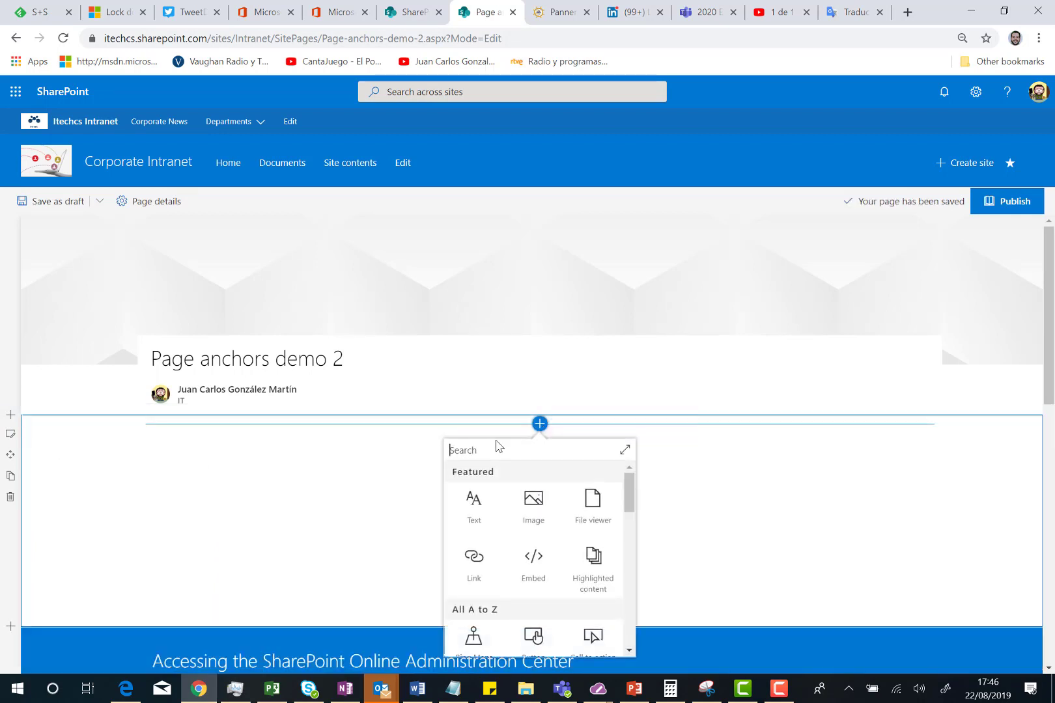
click(477, 515)
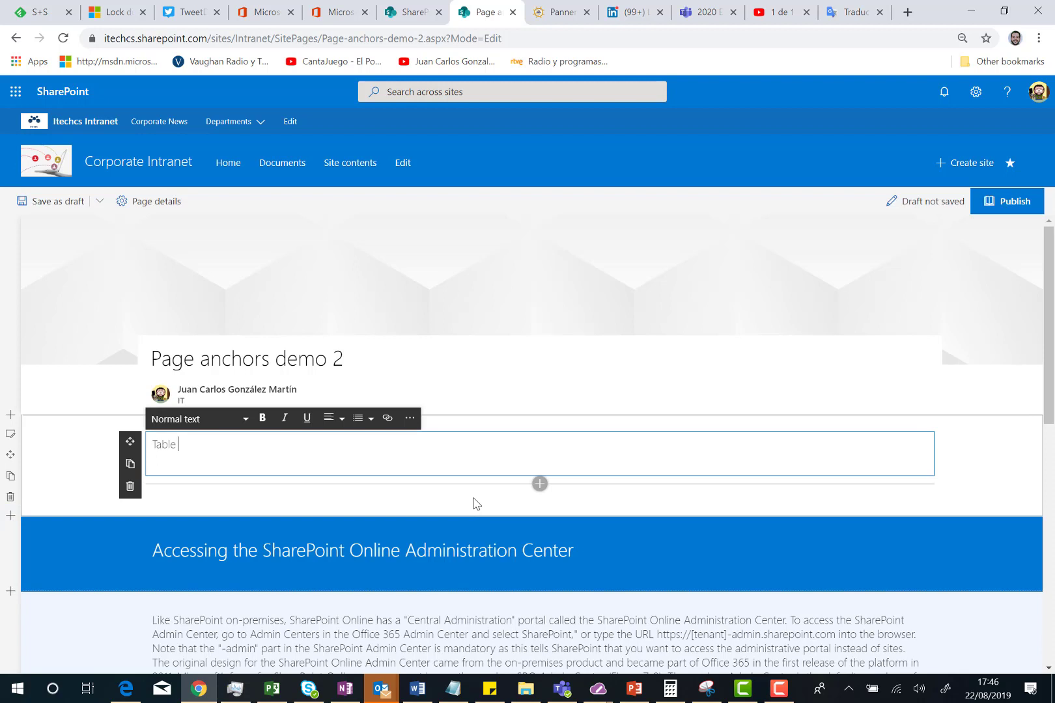
text(Table of Contents)
- Make 'Table of Contents' a bold Heading 1 and start a new line below it
drag(233, 444, 140, 449)
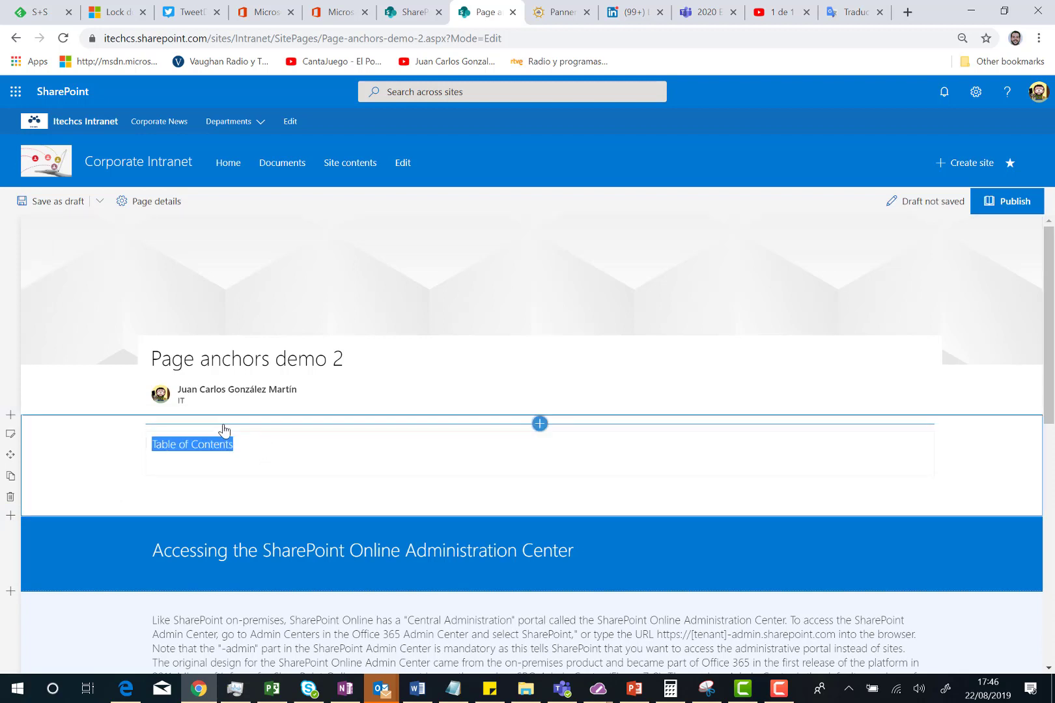
click(240, 445)
drag(236, 444, 146, 445)
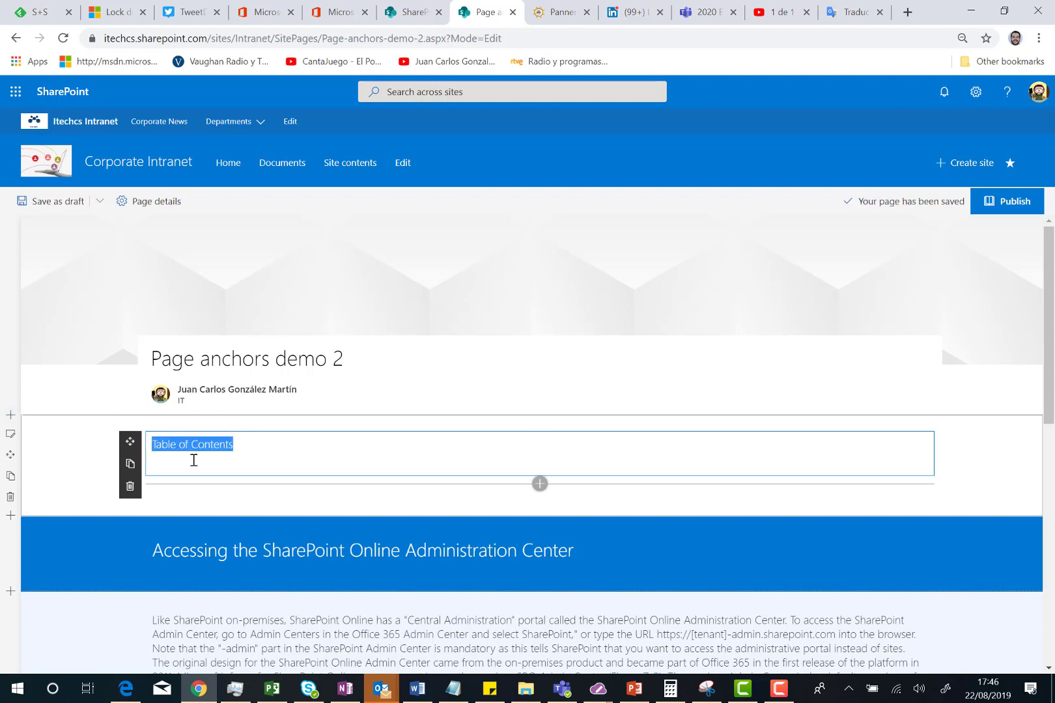
click(232, 446)
drag(232, 447, 150, 445)
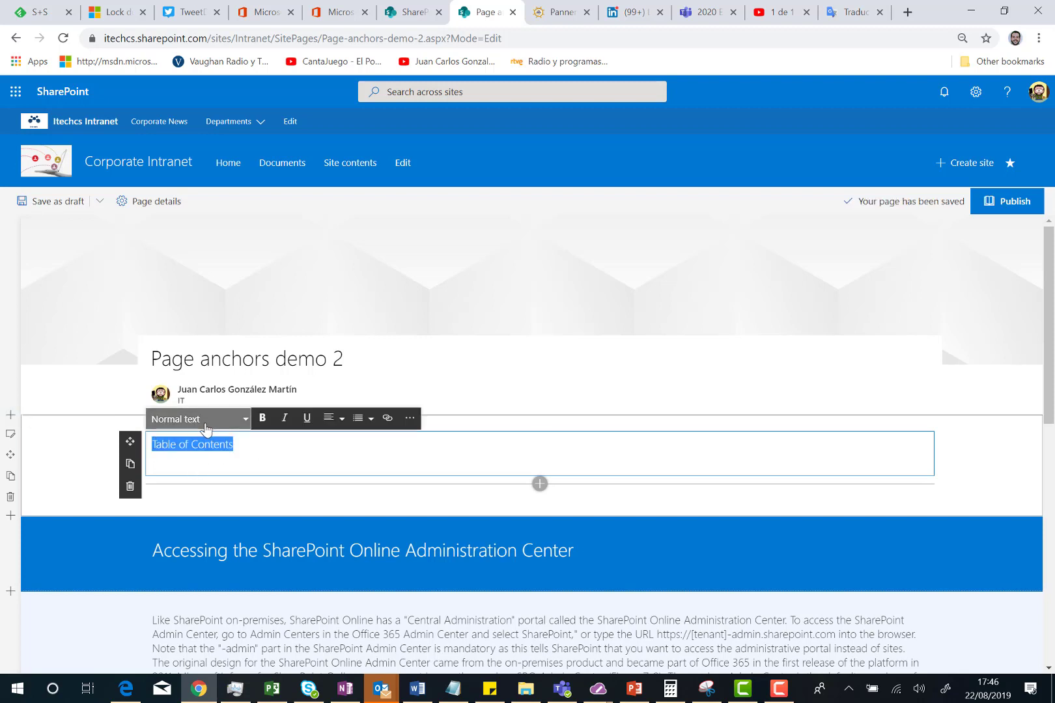
click(206, 428)
click(195, 464)
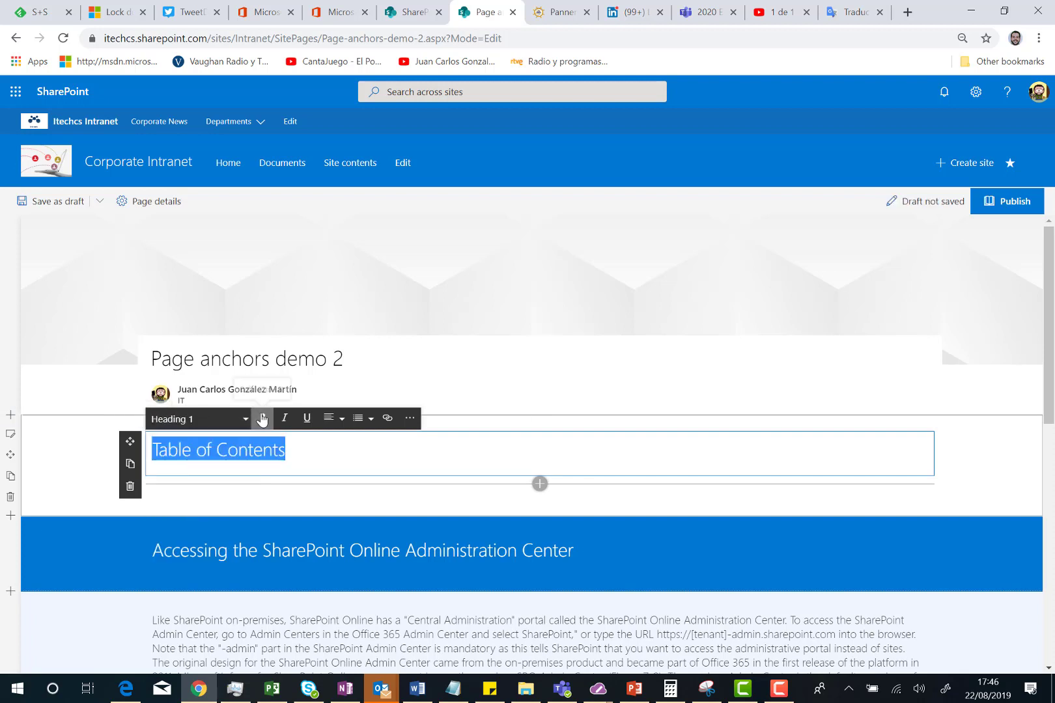
click(261, 418)
click(296, 465)
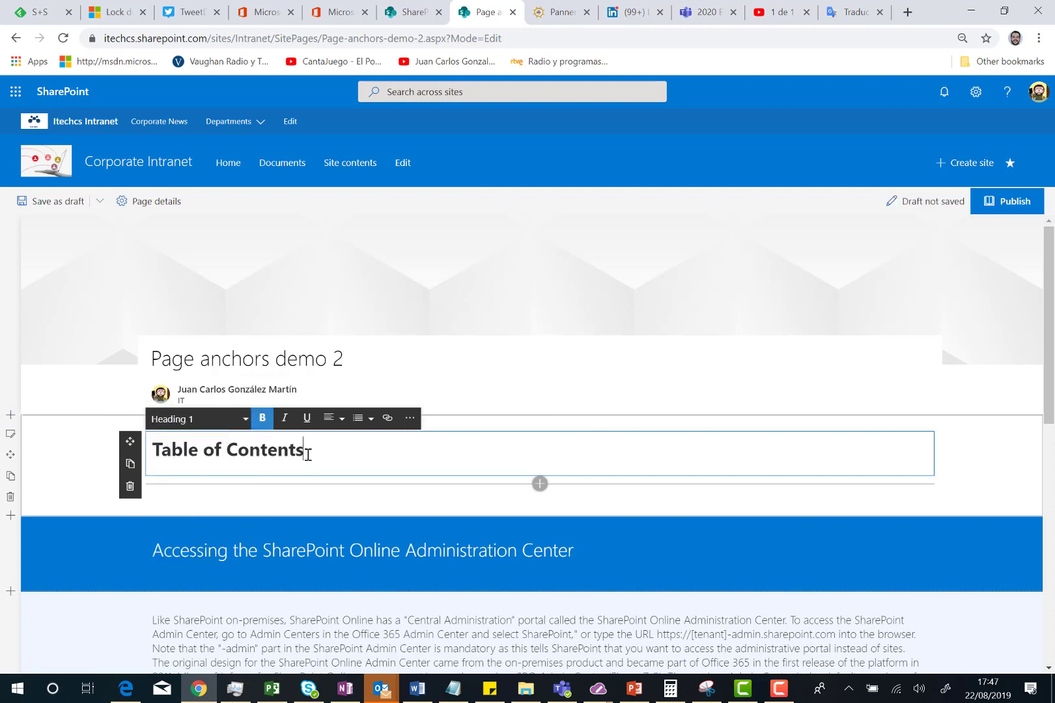
key(Return)
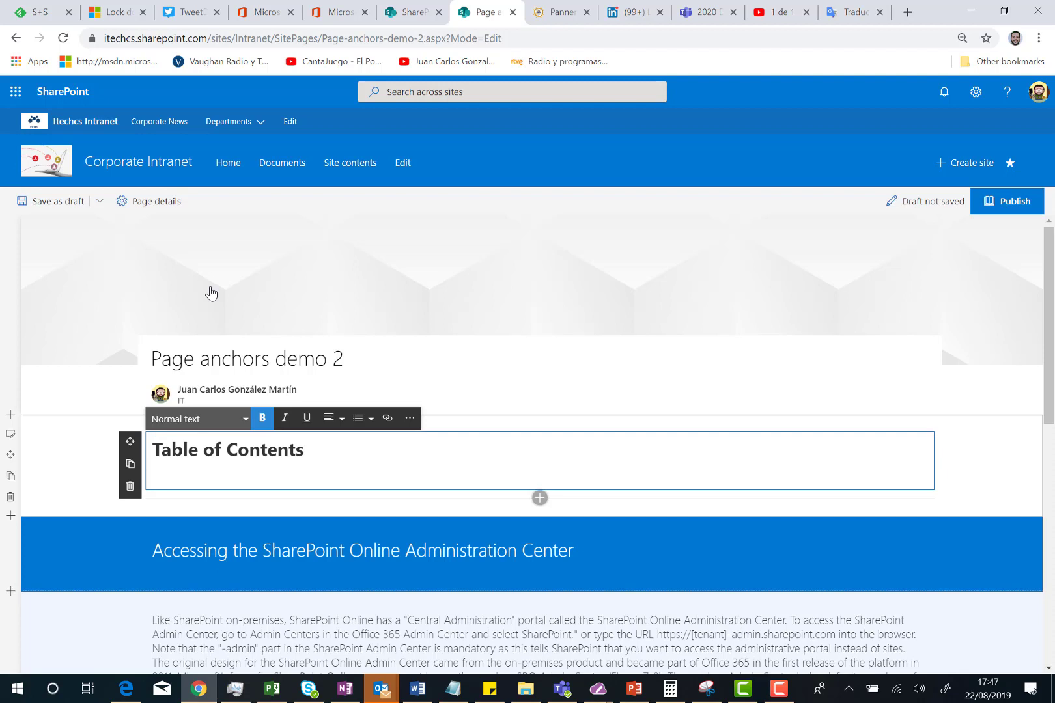
- Add bullets 'Accessing the SharePoint Online Administration Center' and 'Admin Roles to Manage Share…' under Table of Contents
click(356, 422)
click(355, 438)
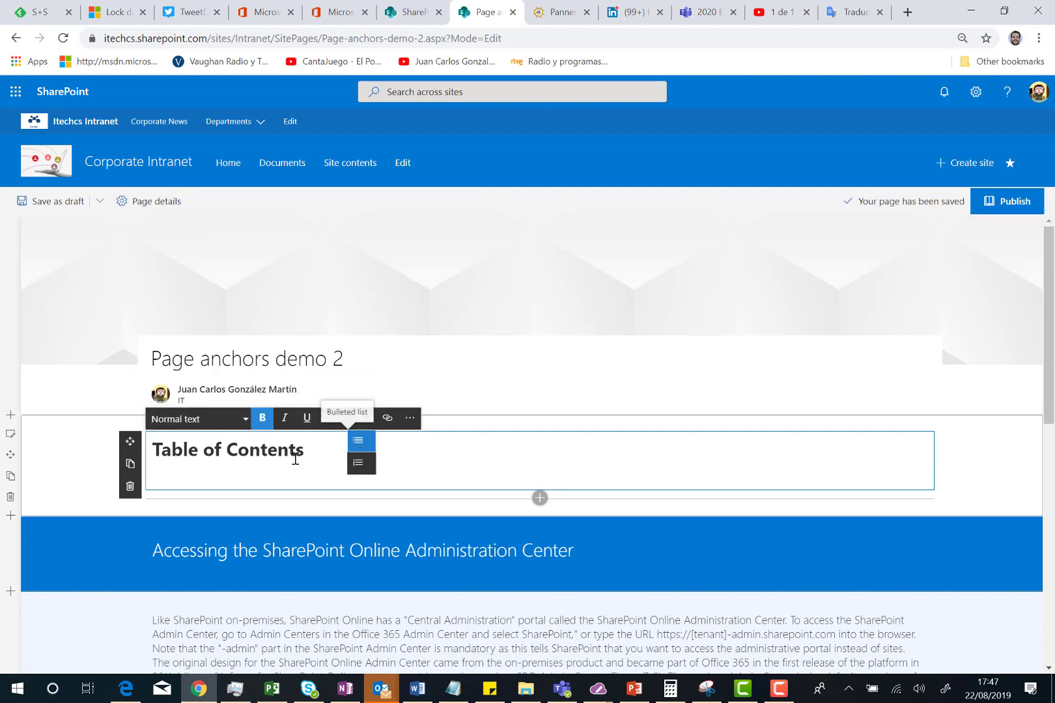
text(Acc)
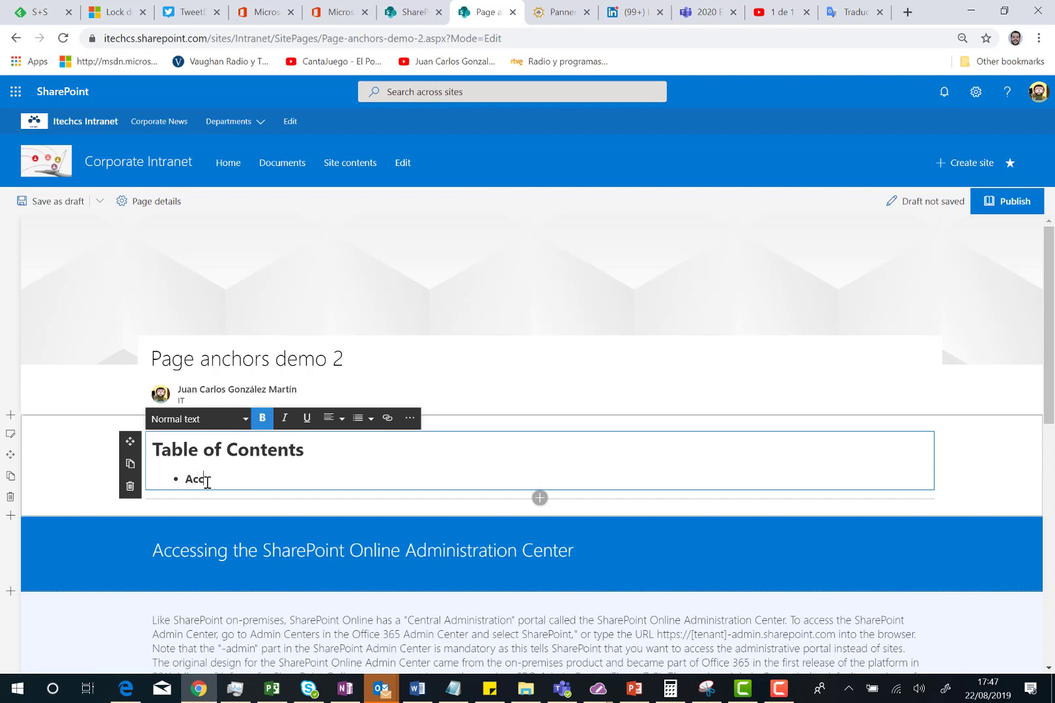
text(essing the SharePoint Online A)
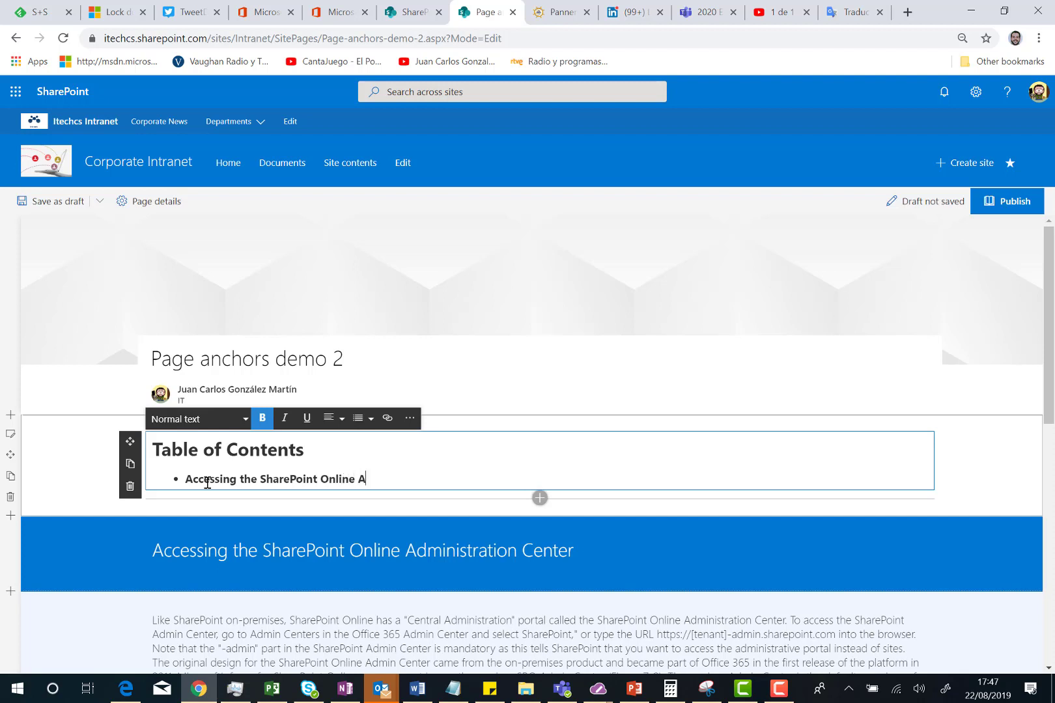
text(dministration Center)
key(Return)
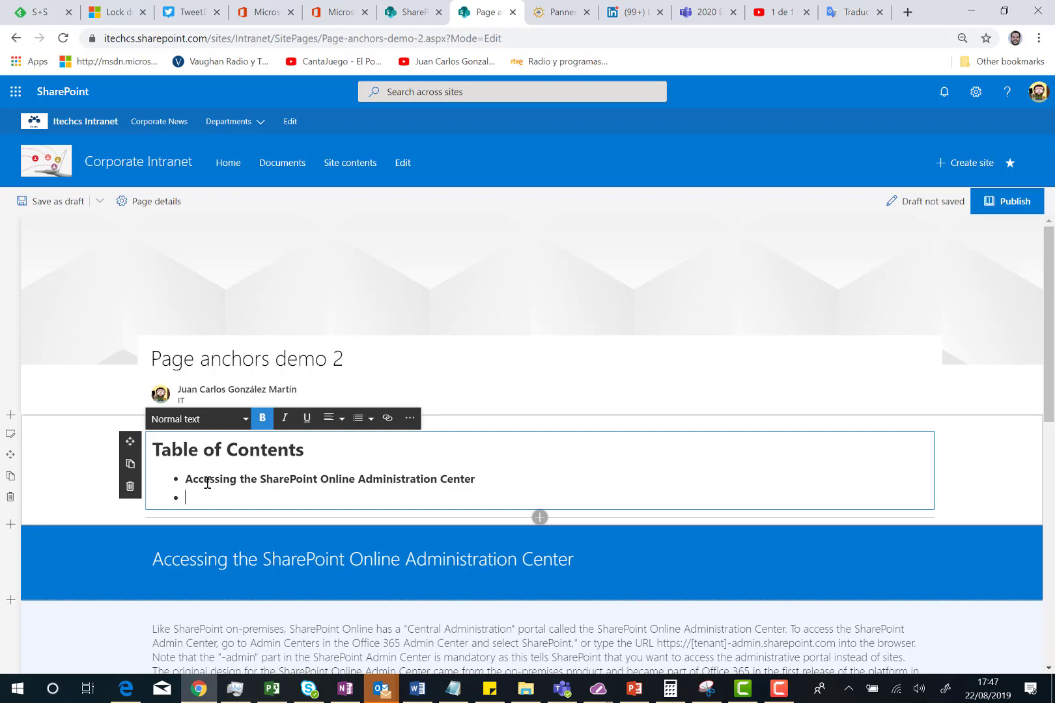
scroll(177, 527, down, 10)
scroll(176, 528, up, 4)
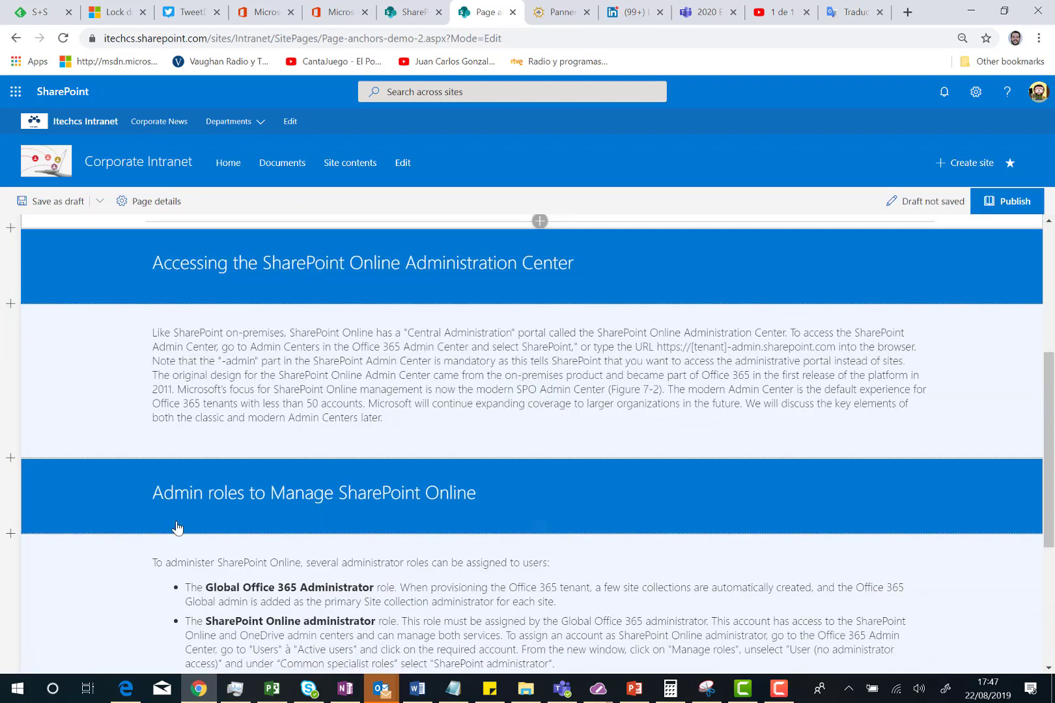
scroll(178, 524, up, 4)
scroll(178, 524, up, 1)
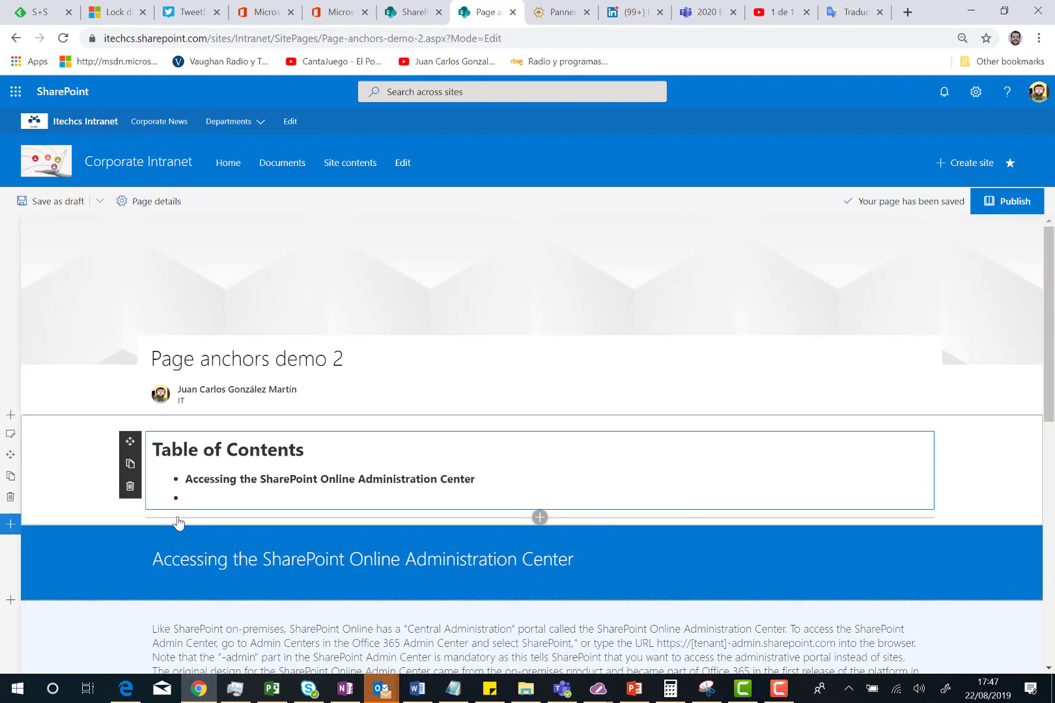
text(Admin Roles t)
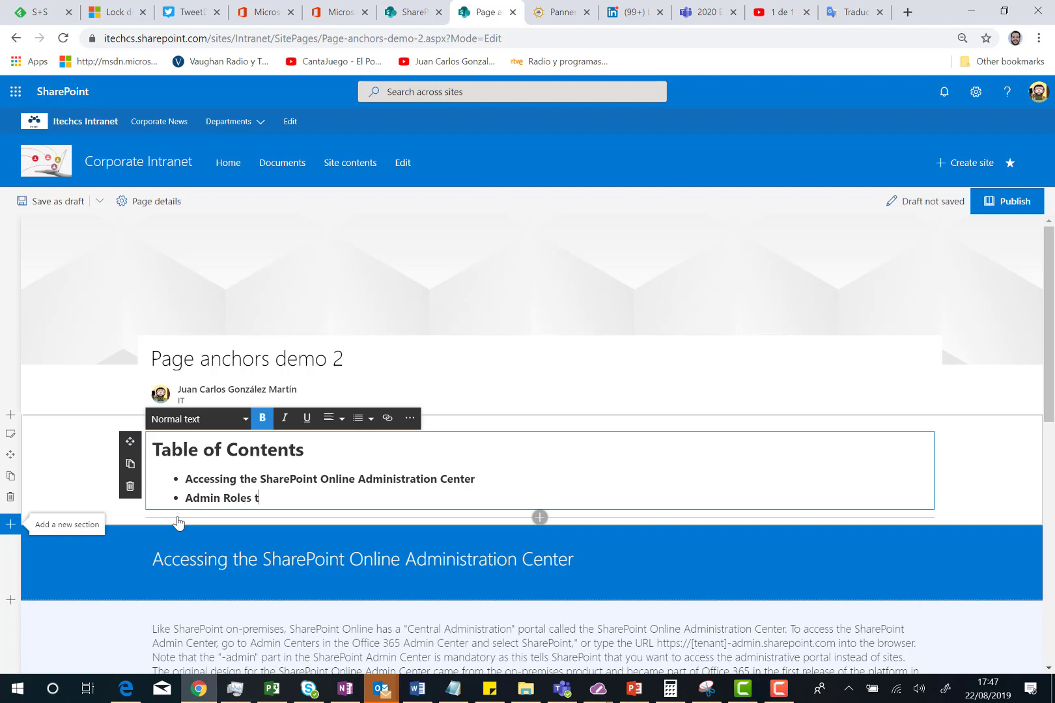
text(o Manage SharePoint Online)
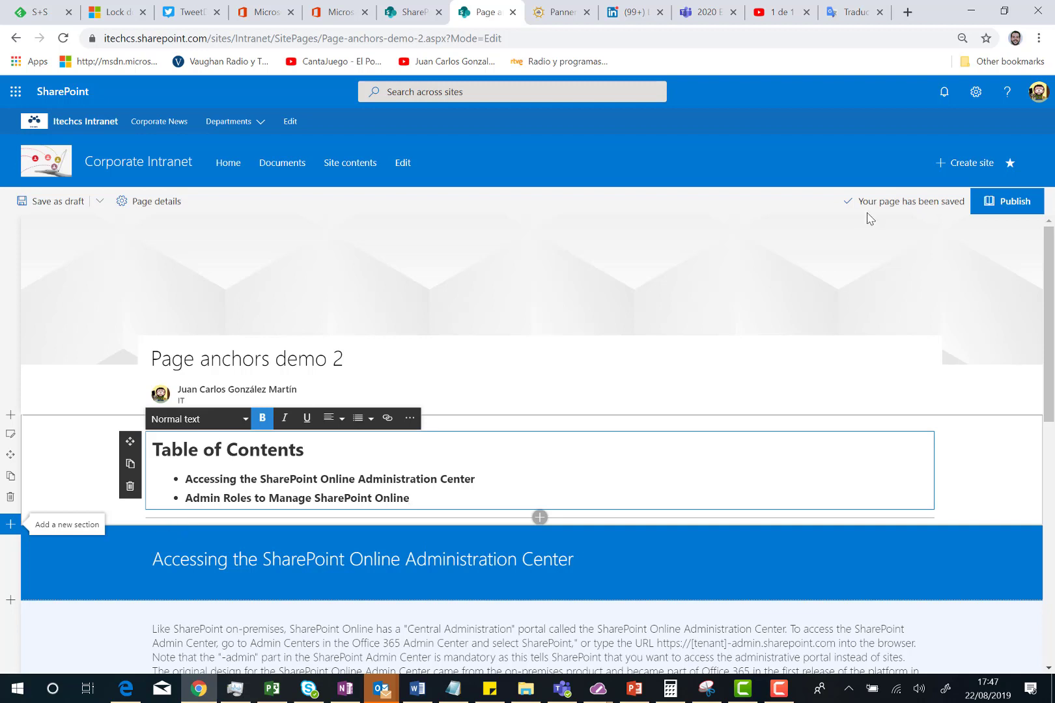
- Publish the page and copy the Administration Center heading's anchor link address
click(1009, 203)
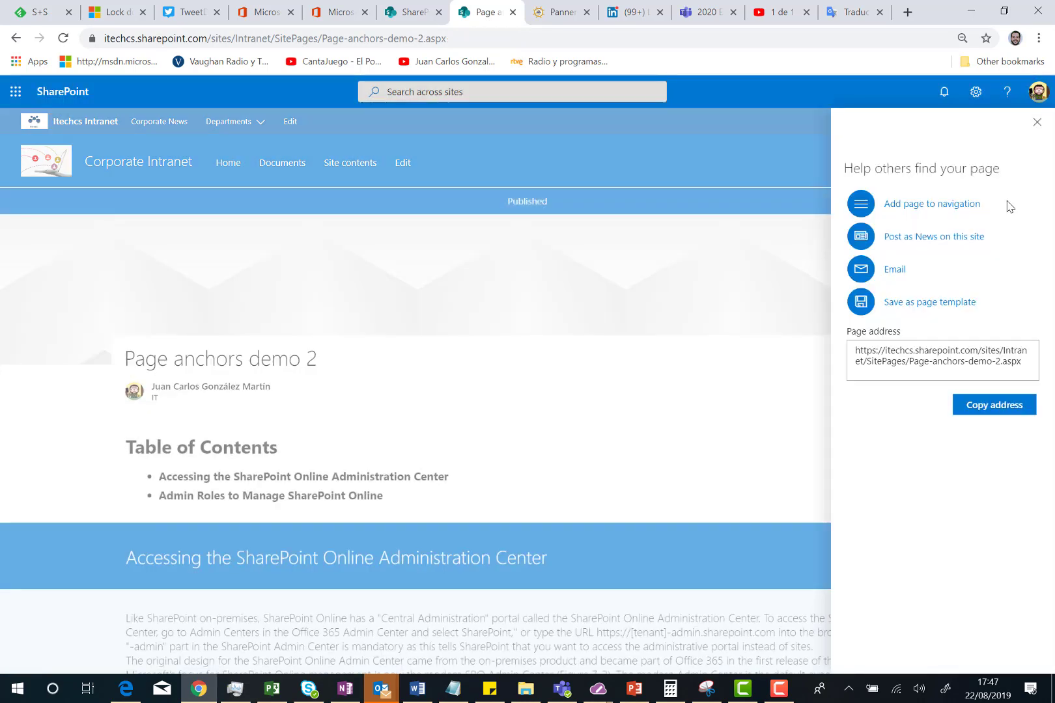
click(1037, 122)
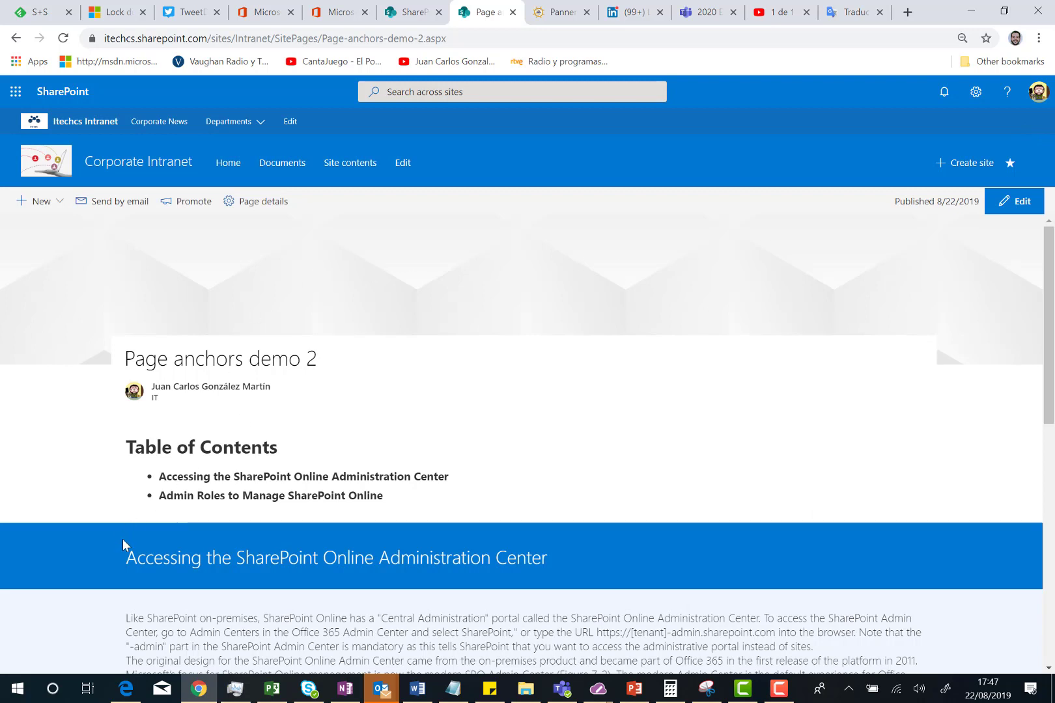
mouse_move(339, 558)
click(559, 558)
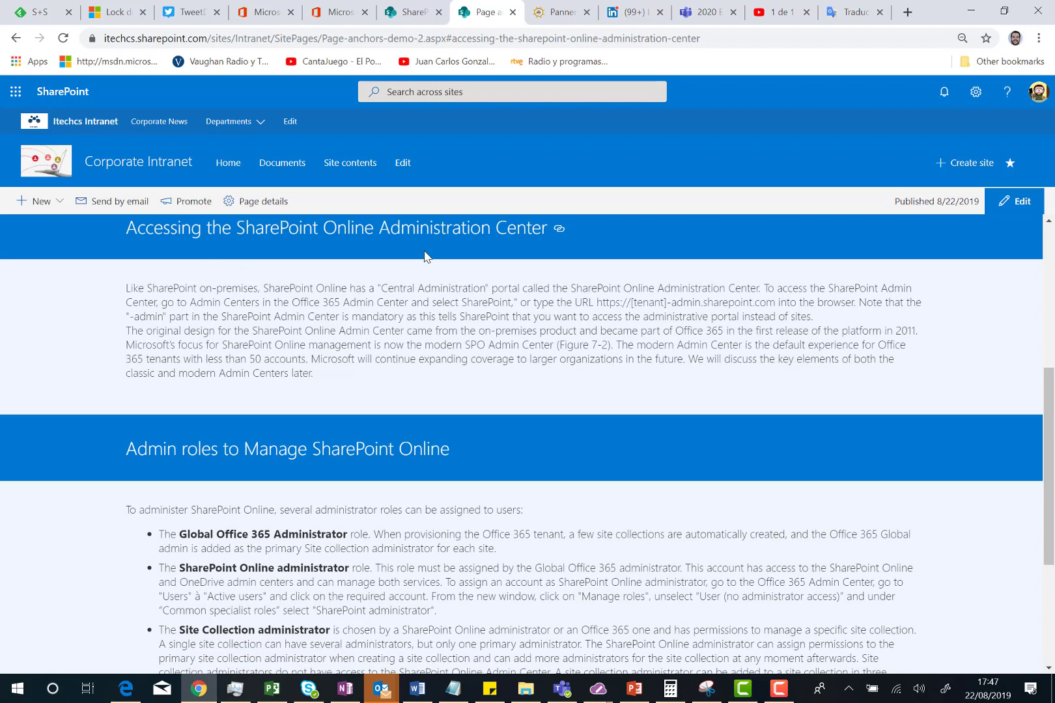
right_click(559, 229)
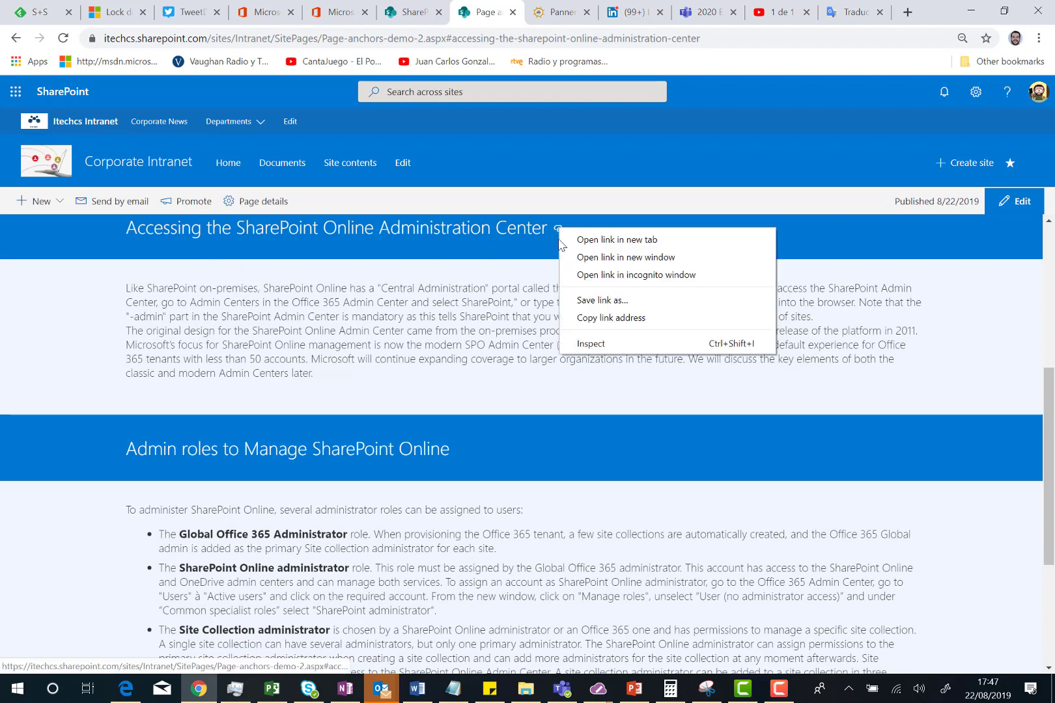
click(604, 319)
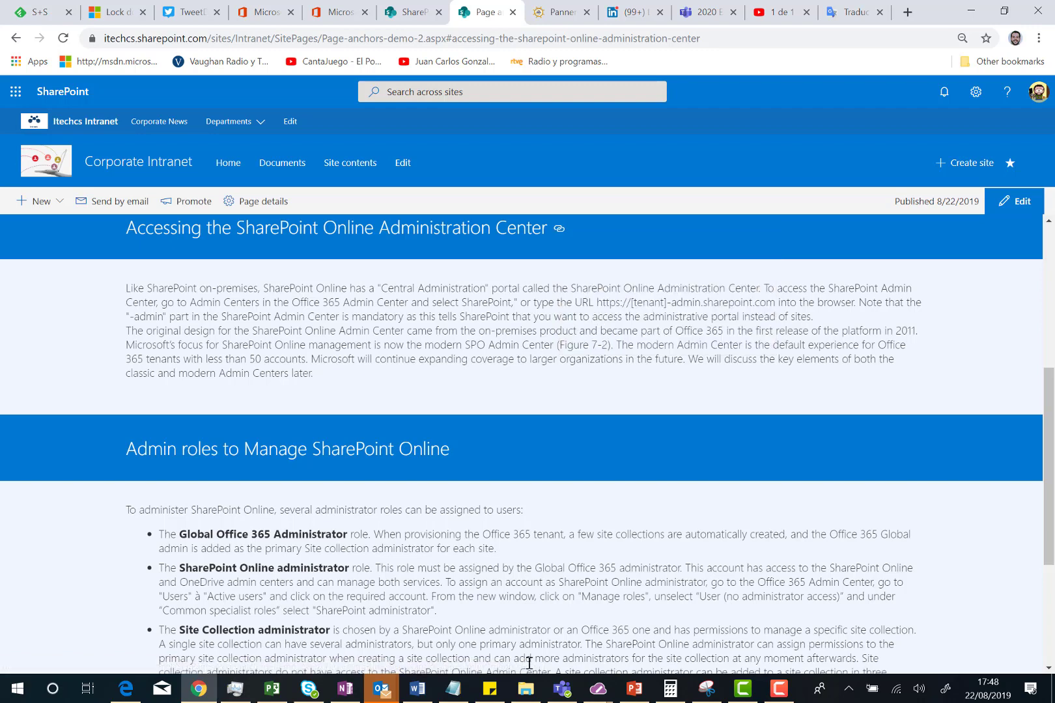
- Paste the copied anchor link into Notepad below the two earlier URLs
click(476, 698)
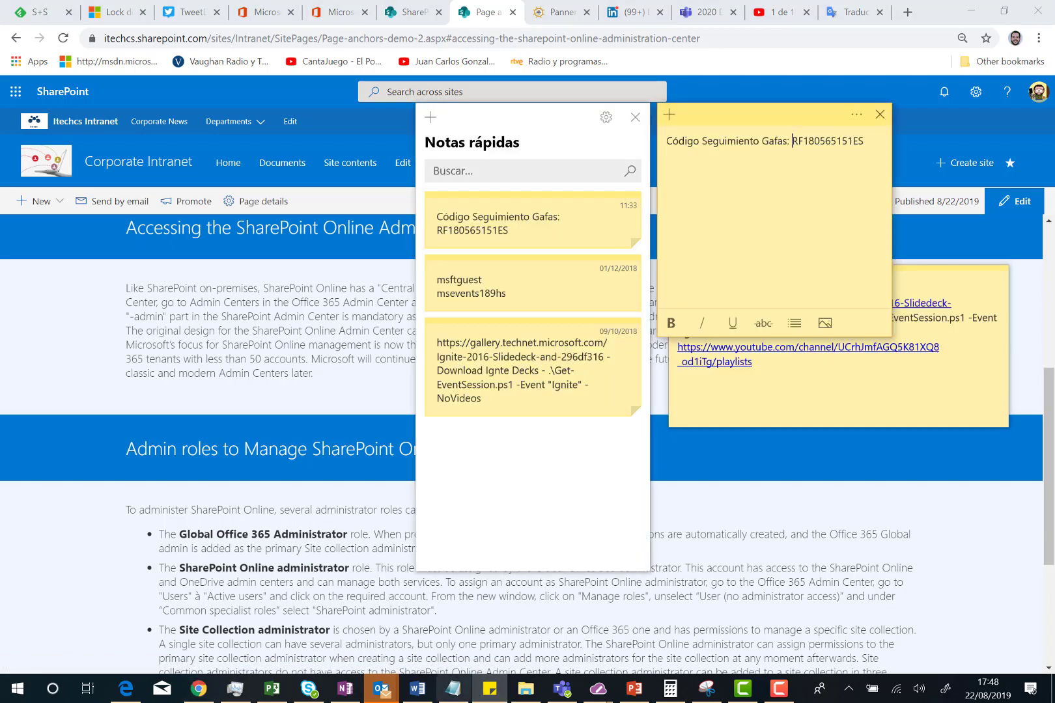
click(455, 690)
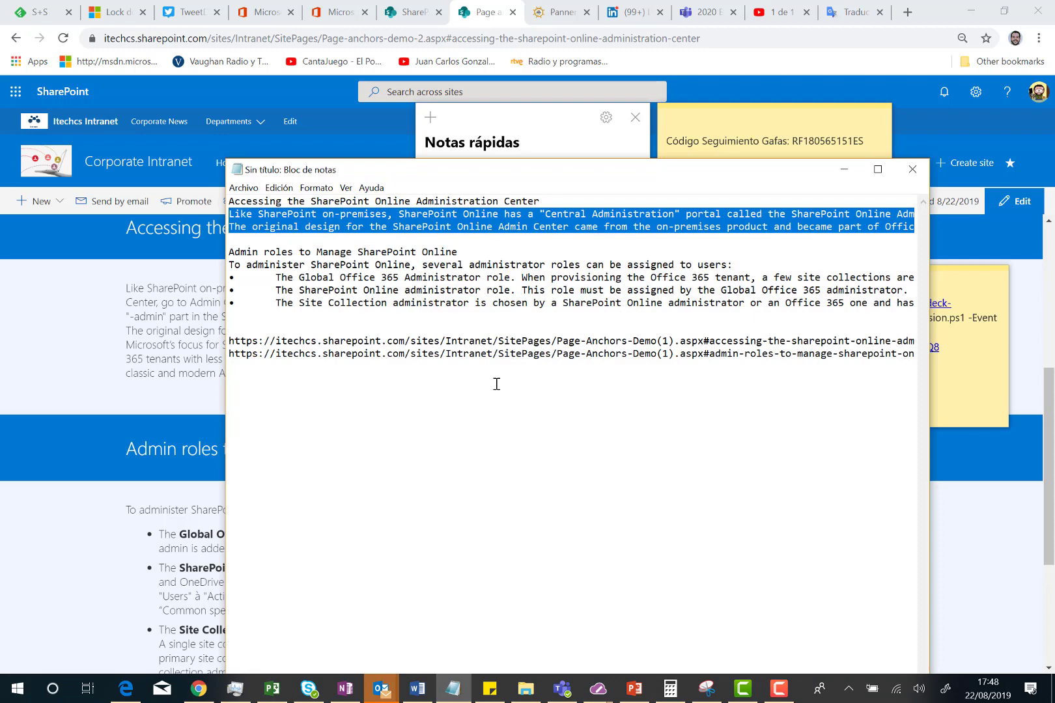
click(496, 384)
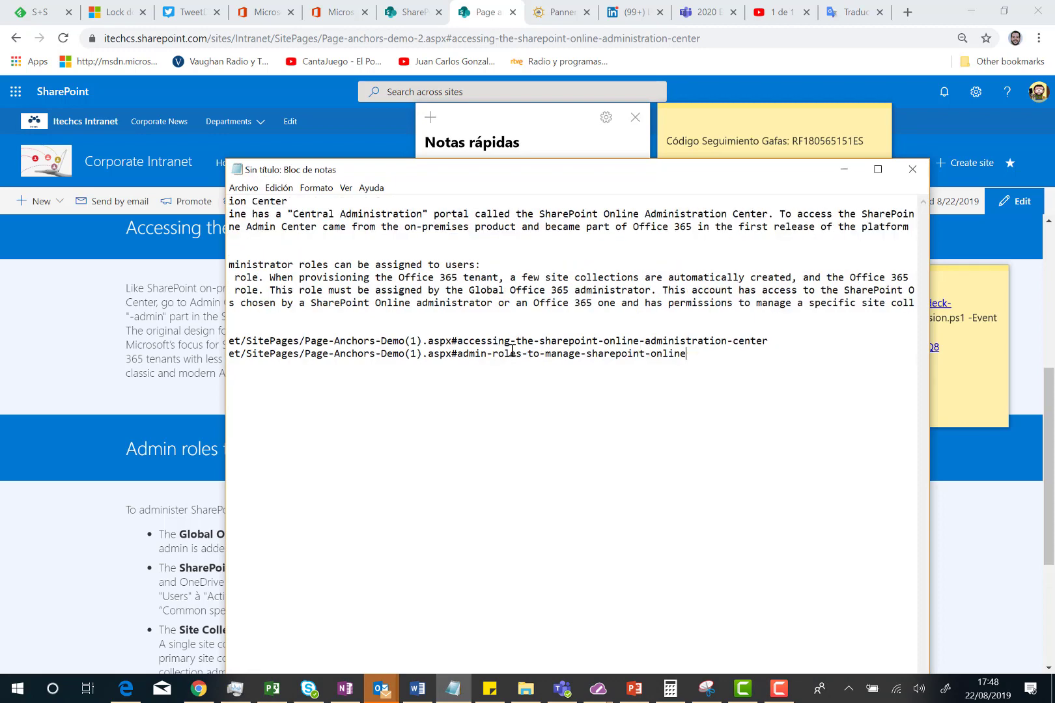
key(ctrl+v)
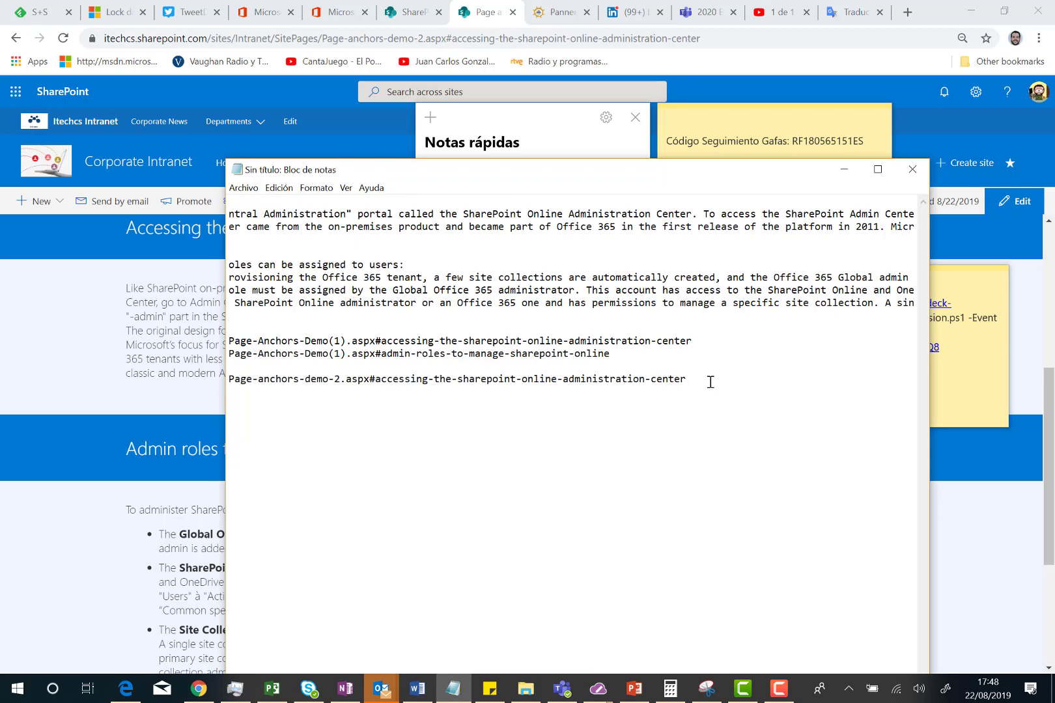
- Select the anchor name after the # in the pasted Page-anchors-demo-2 URL
drag(710, 382, 193, 379)
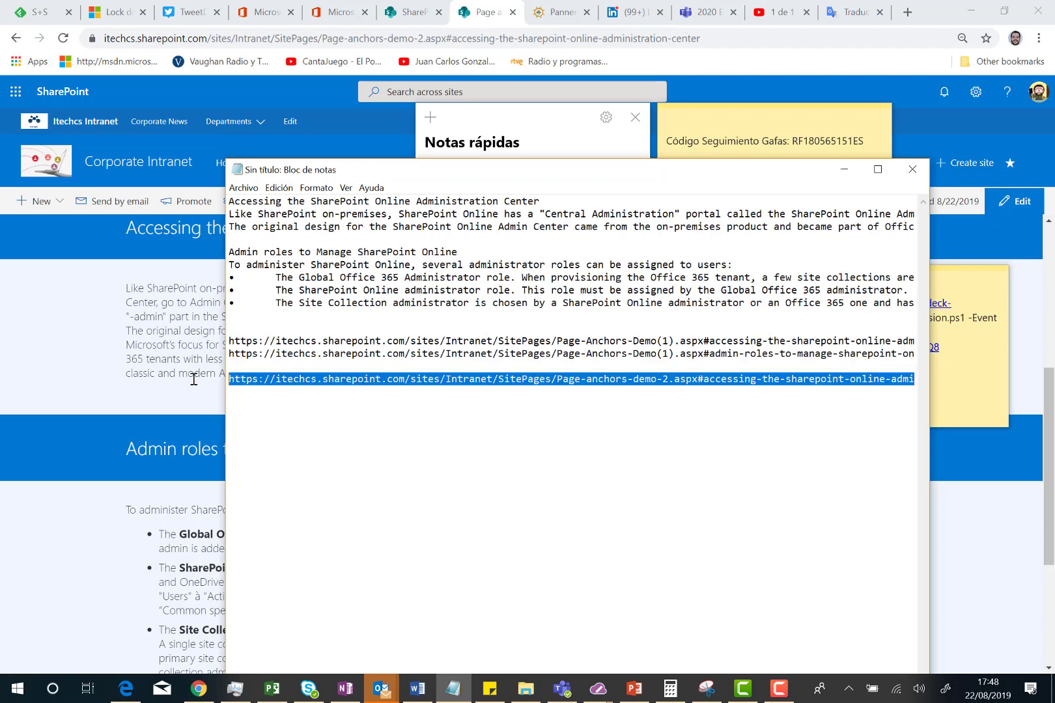
click(878, 170)
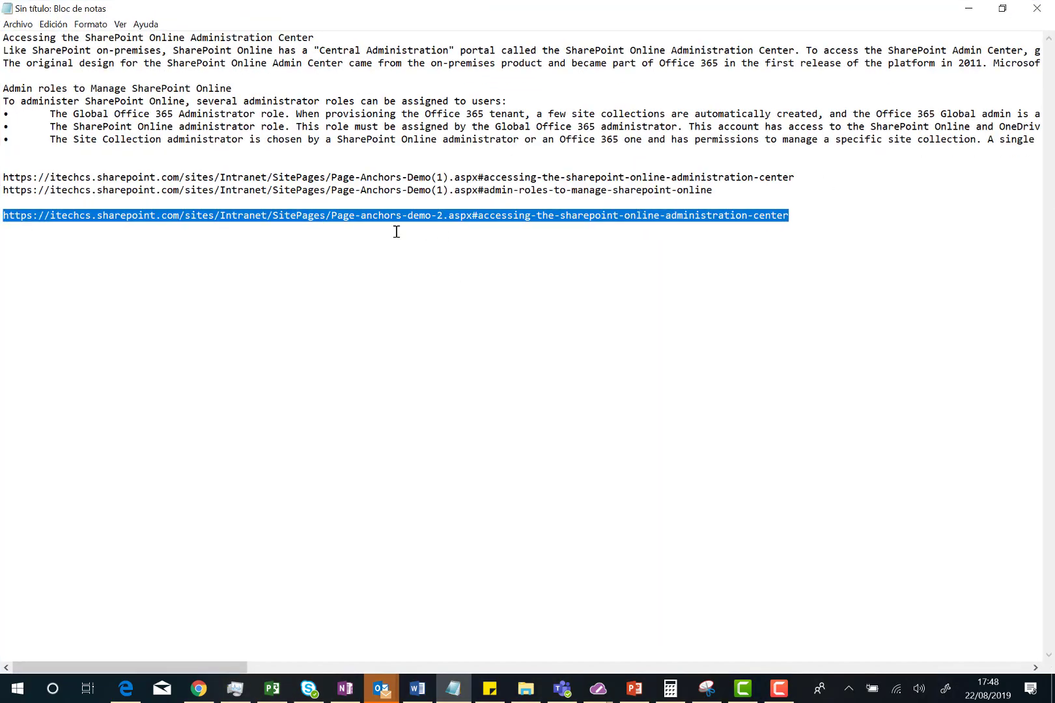
click(396, 232)
shift+click(1, 215)
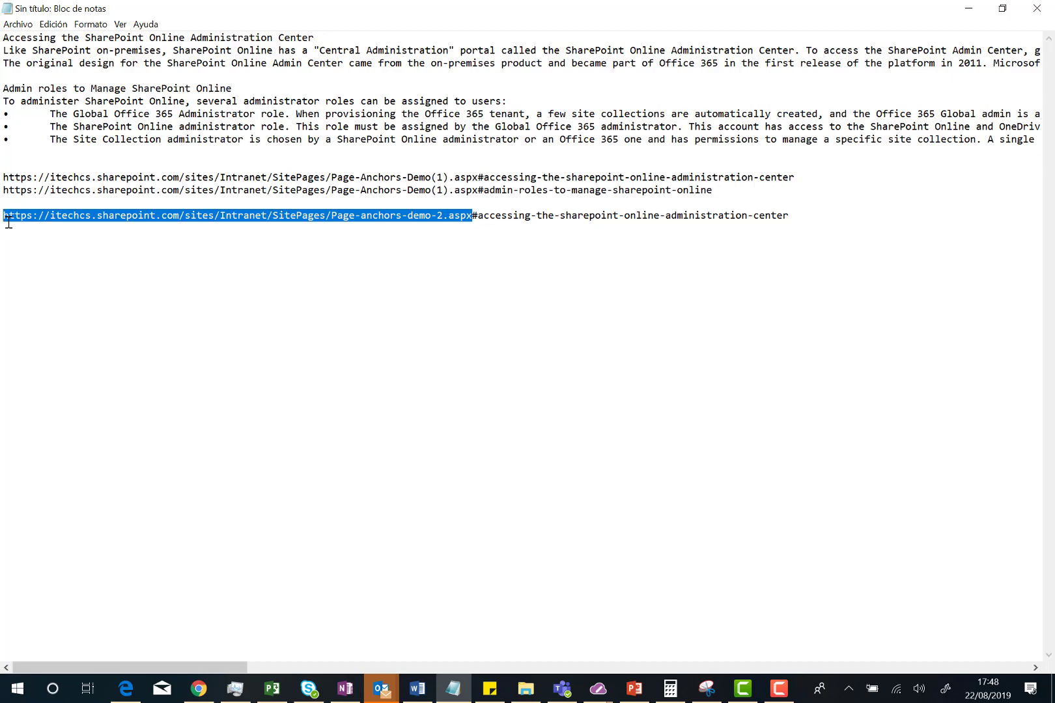
click(480, 219)
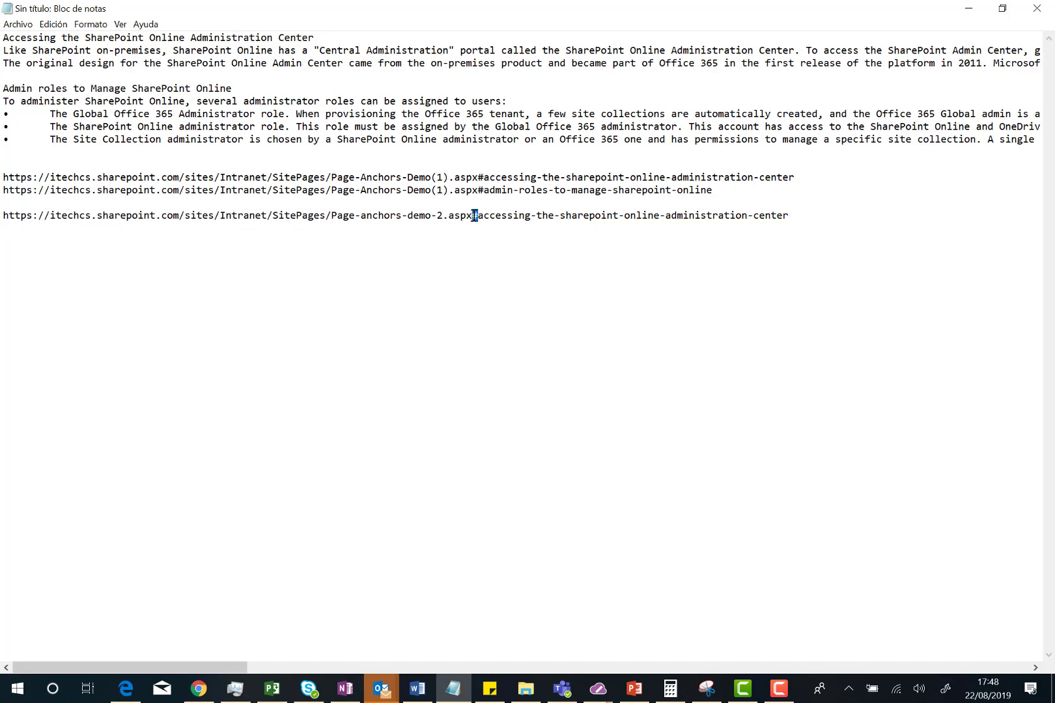
drag(786, 215, 486, 217)
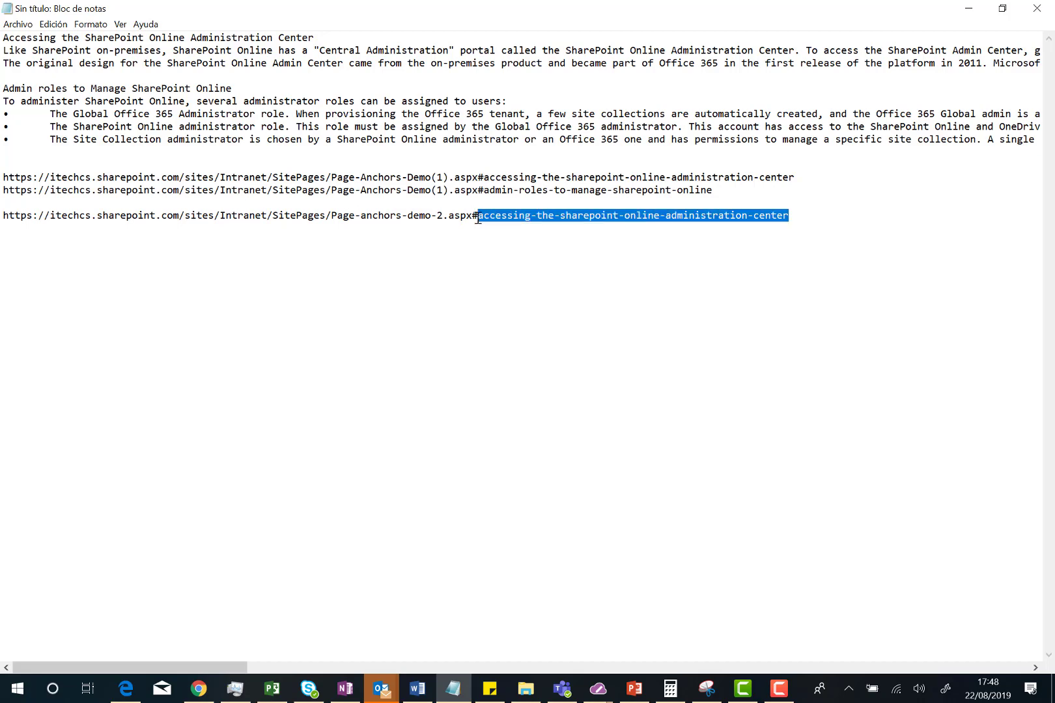
click(968, 9)
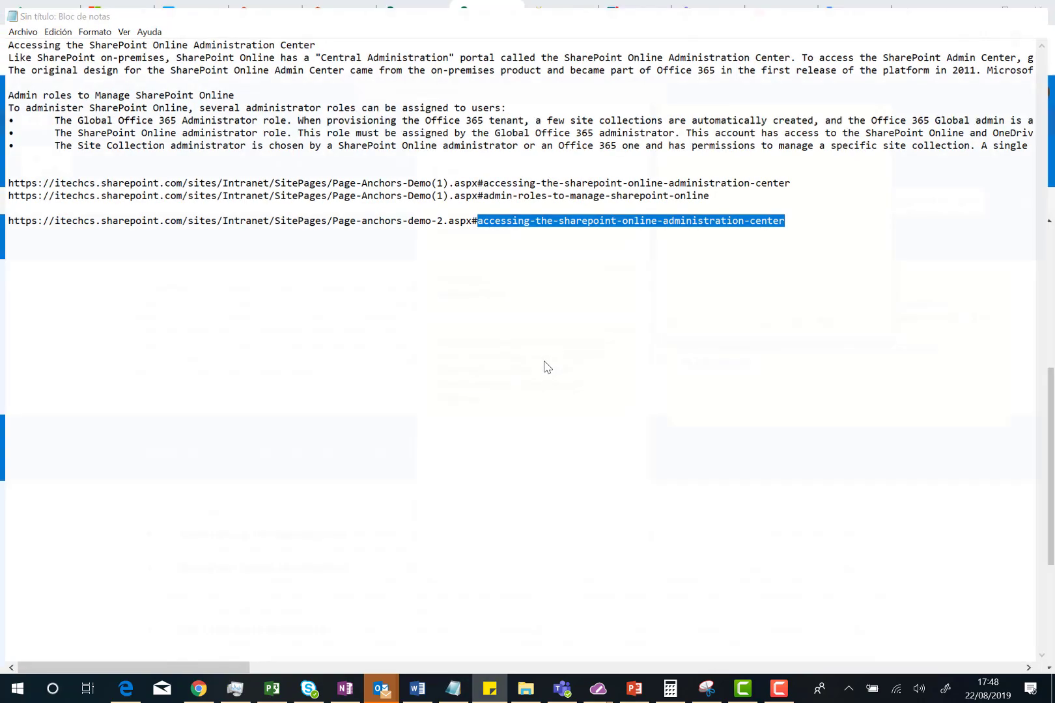
- Copy the anchor link of the Admin roles to Manage SharePoint Online heading
click(306, 500)
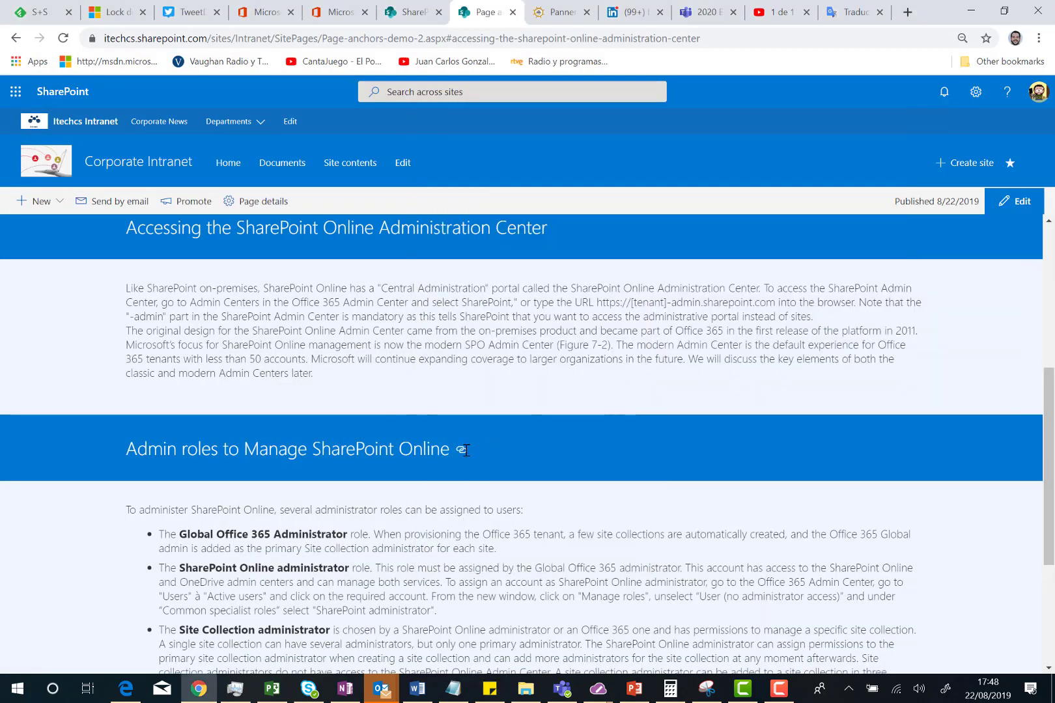
click(463, 451)
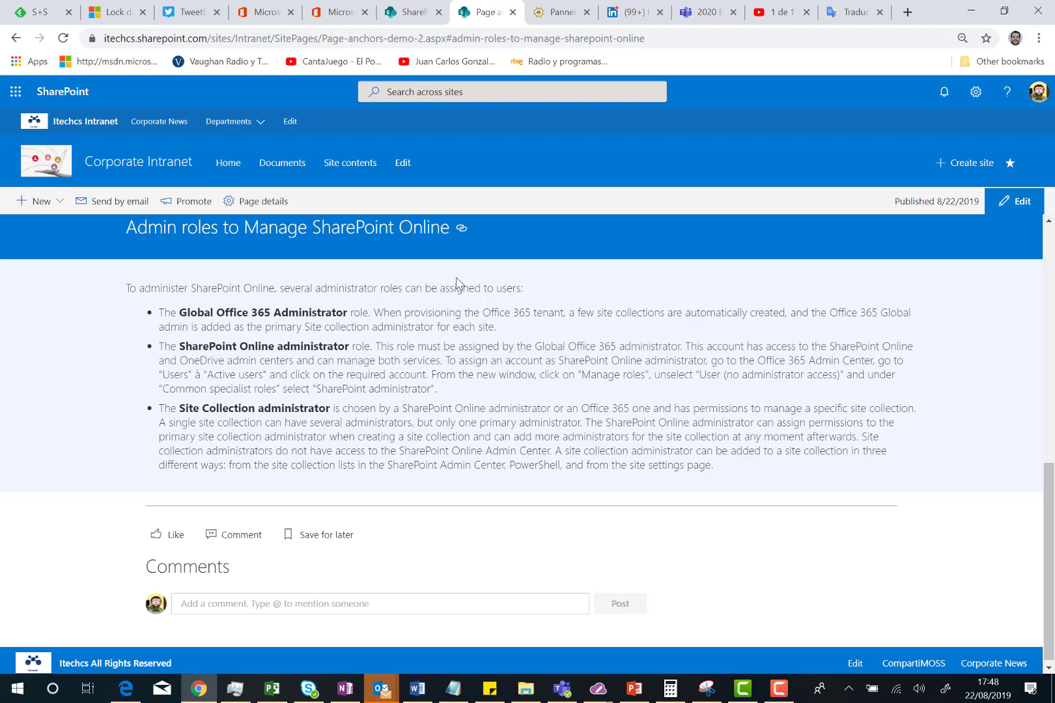
right_click(462, 235)
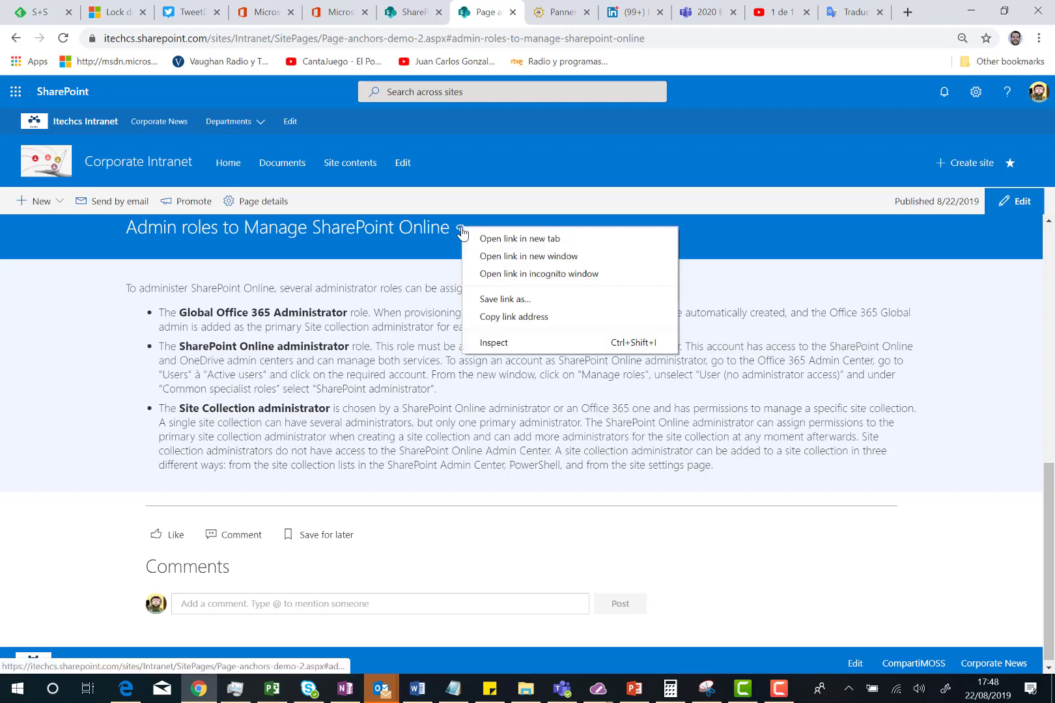
click(521, 320)
- Paste the #admin-roles URL on a new Notepad line and select the #accessing URL line
click(454, 689)
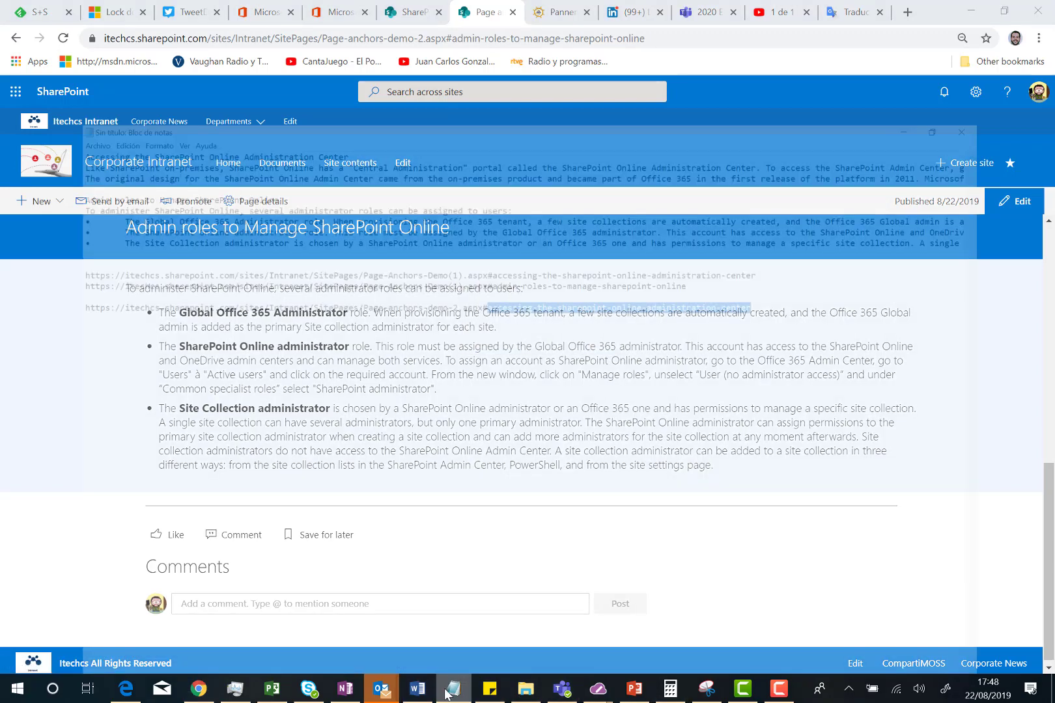
click(835, 219)
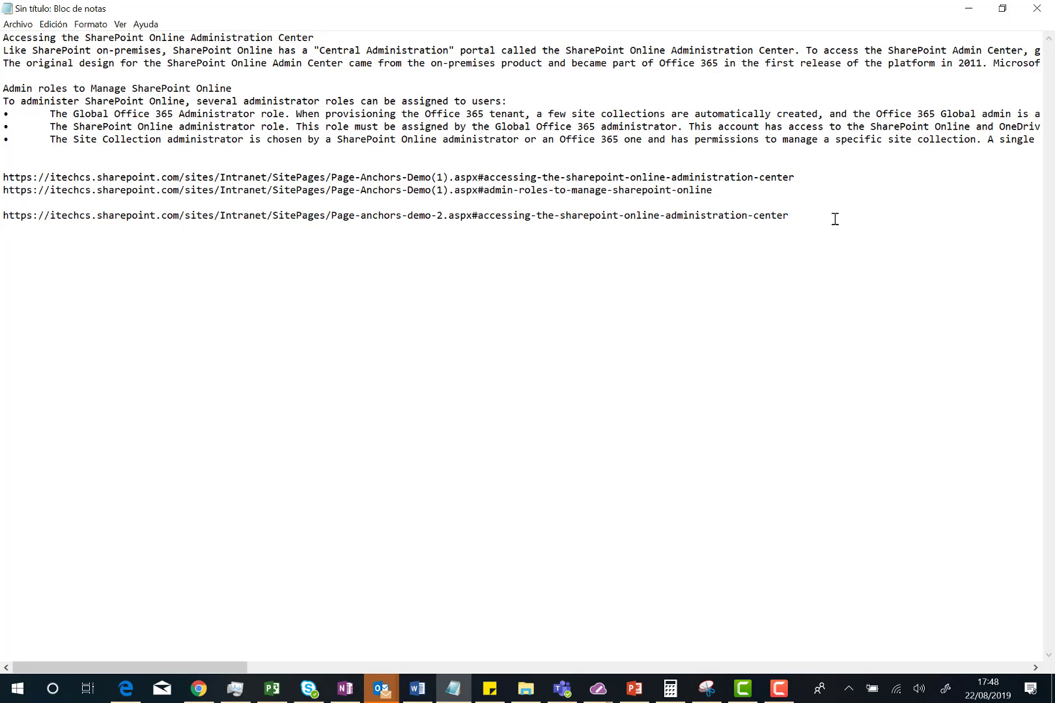
key(Return)
key(ctrl+v)
drag(803, 220, 2, 207)
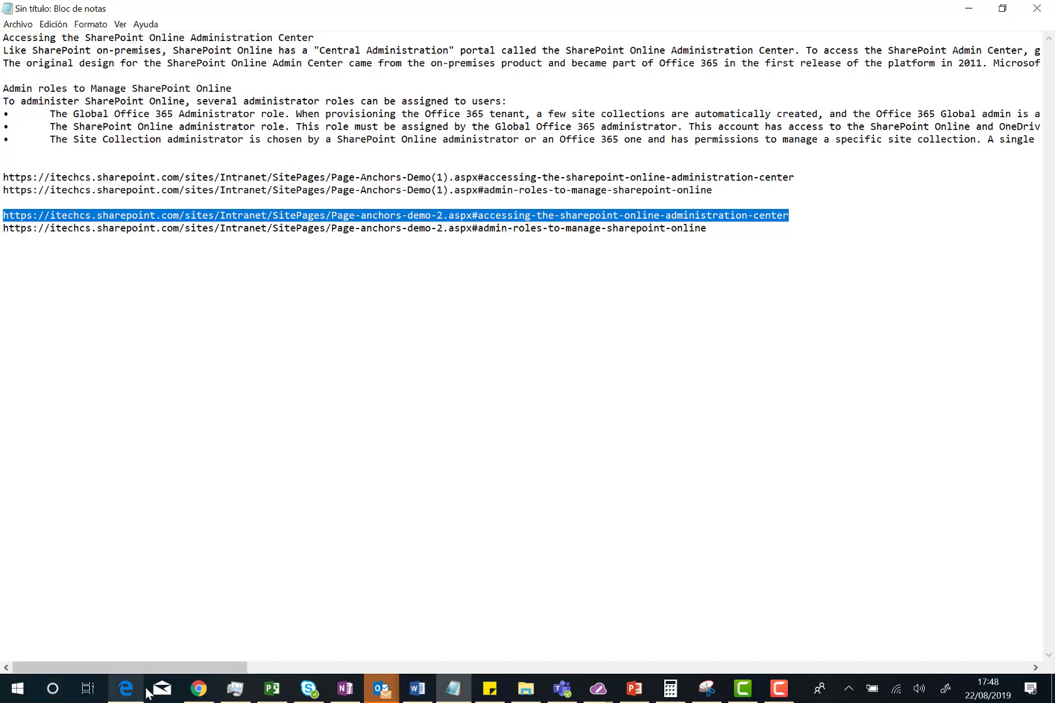
click(210, 682)
- Put the page into edit mode and set the Table of Contents section background to Neutral
scroll(808, 389, up, 10)
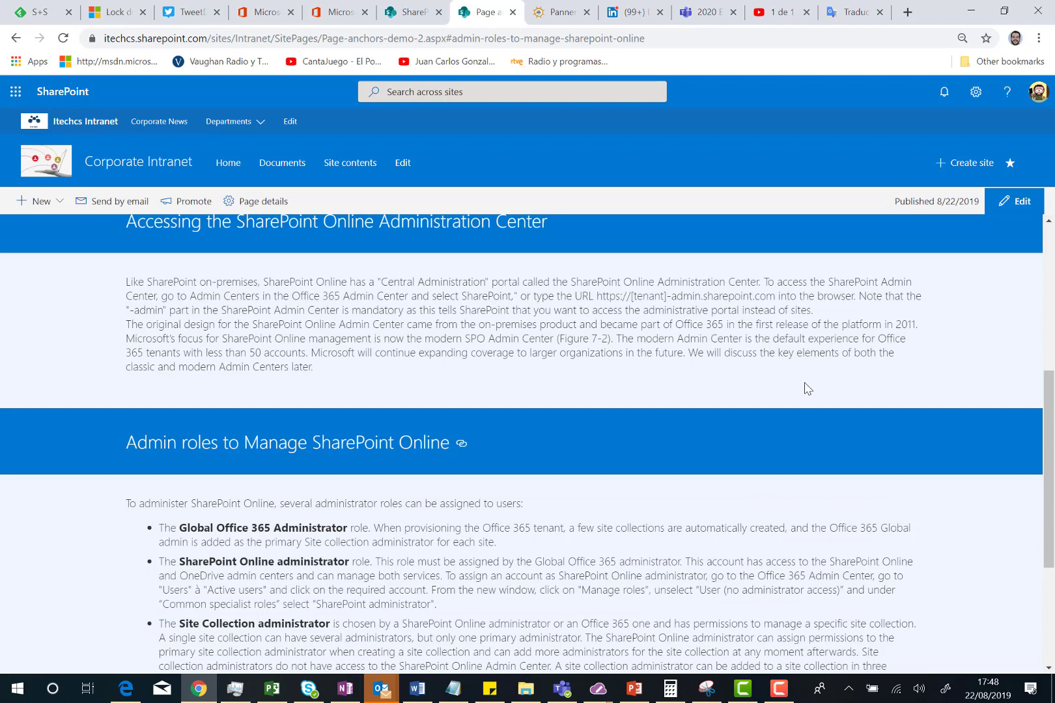
click(1020, 203)
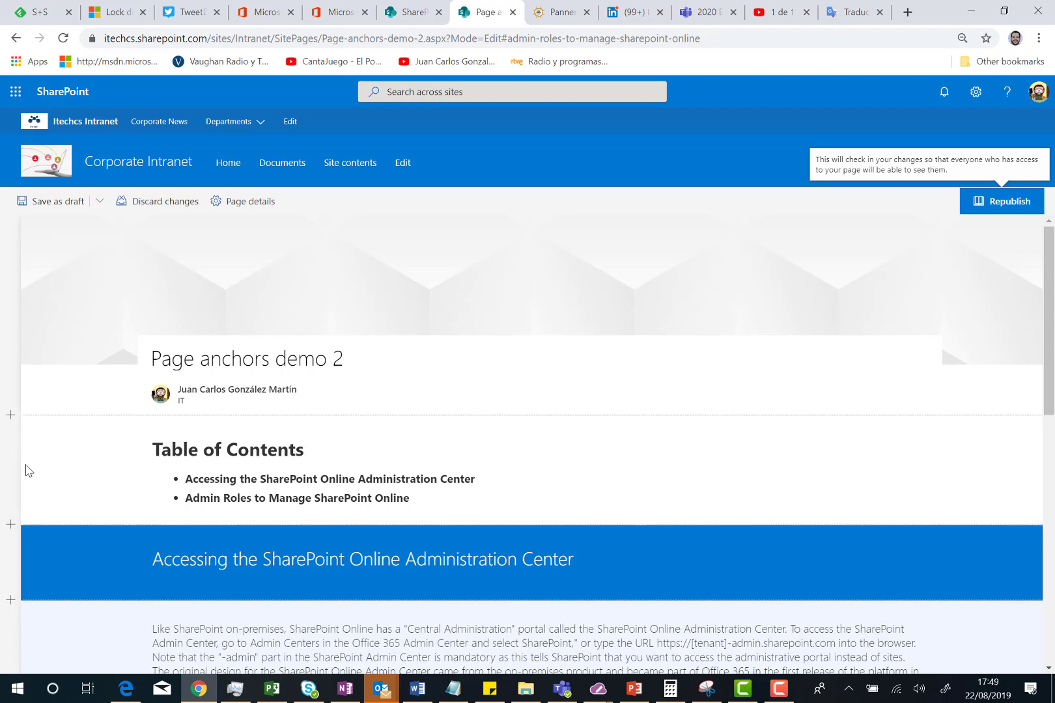
click(89, 464)
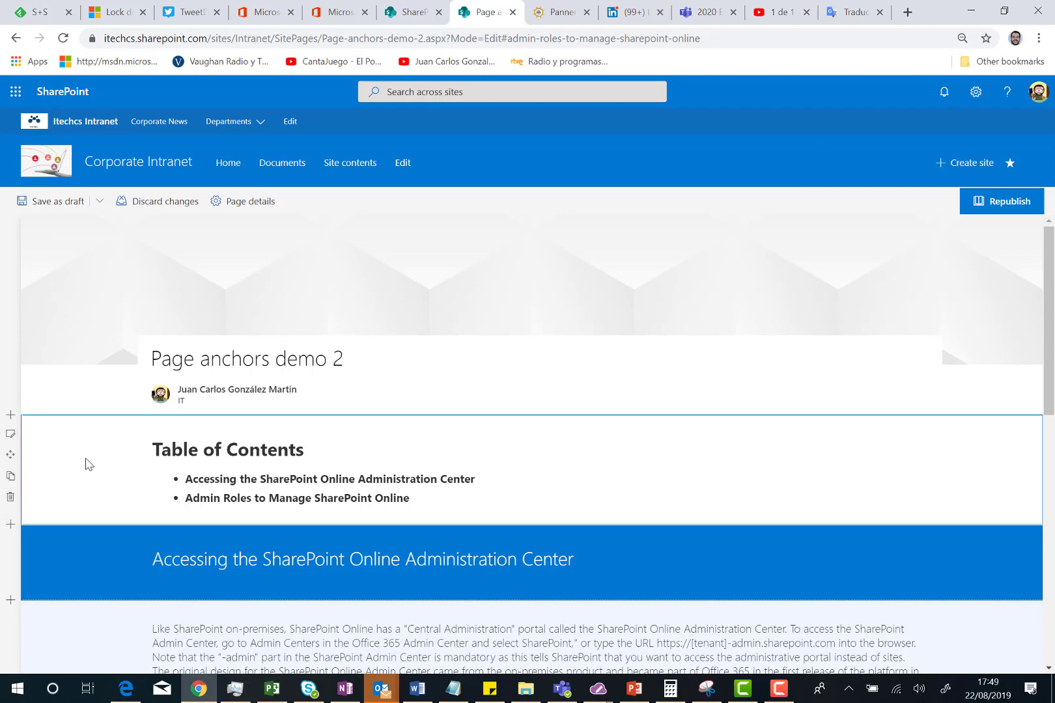
click(10, 433)
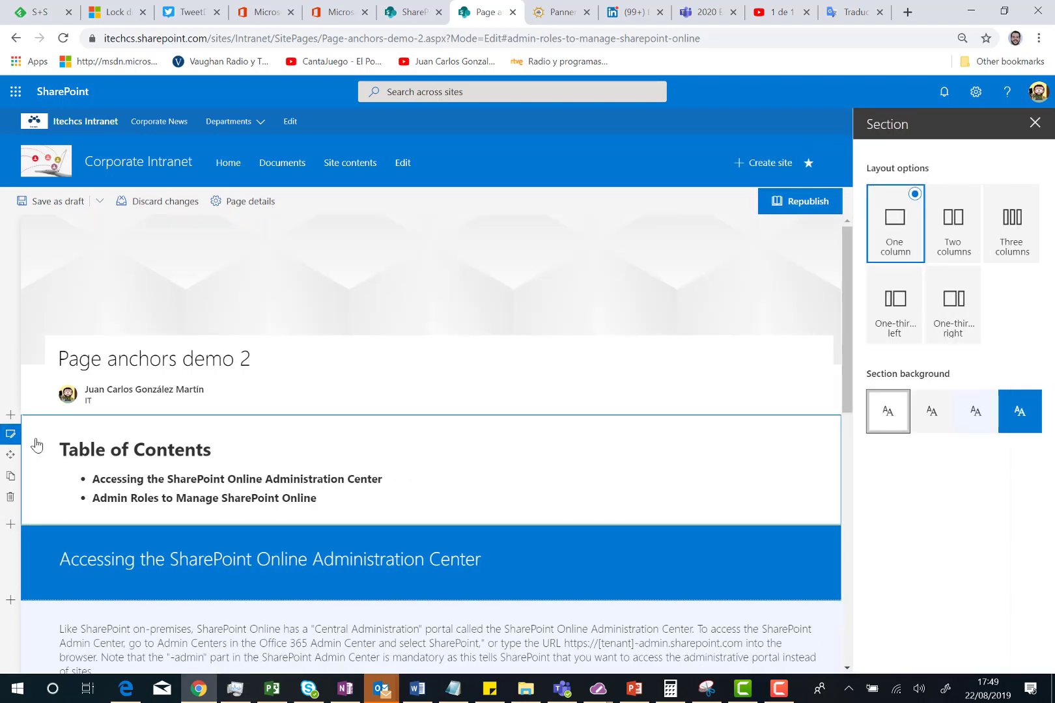
click(918, 414)
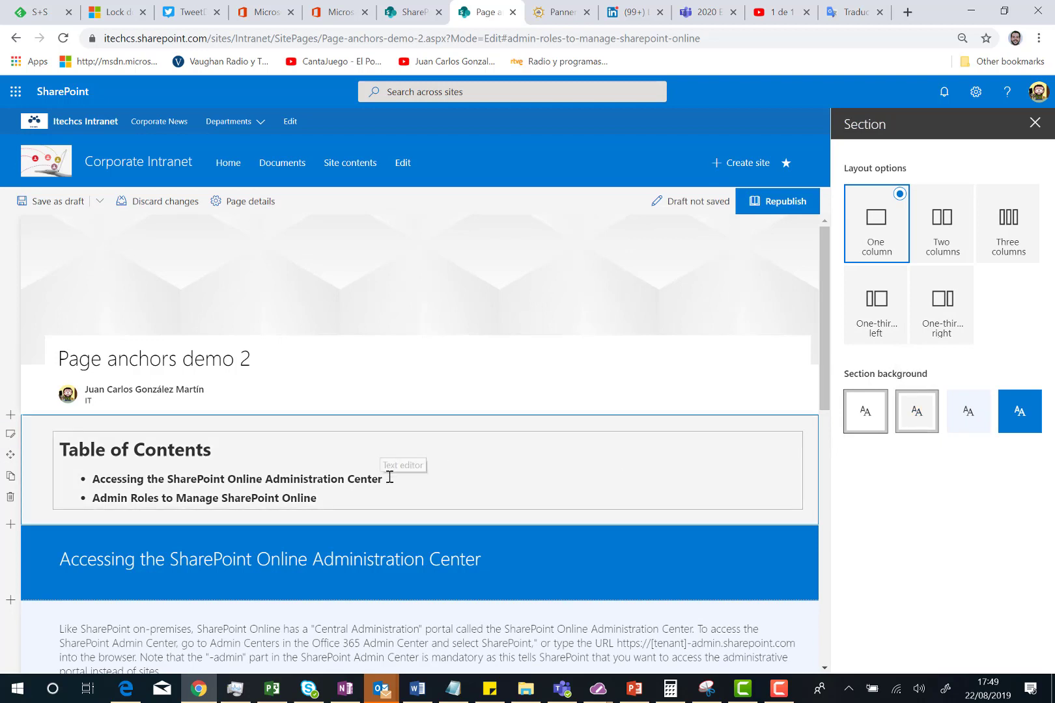
triple_click(96, 480)
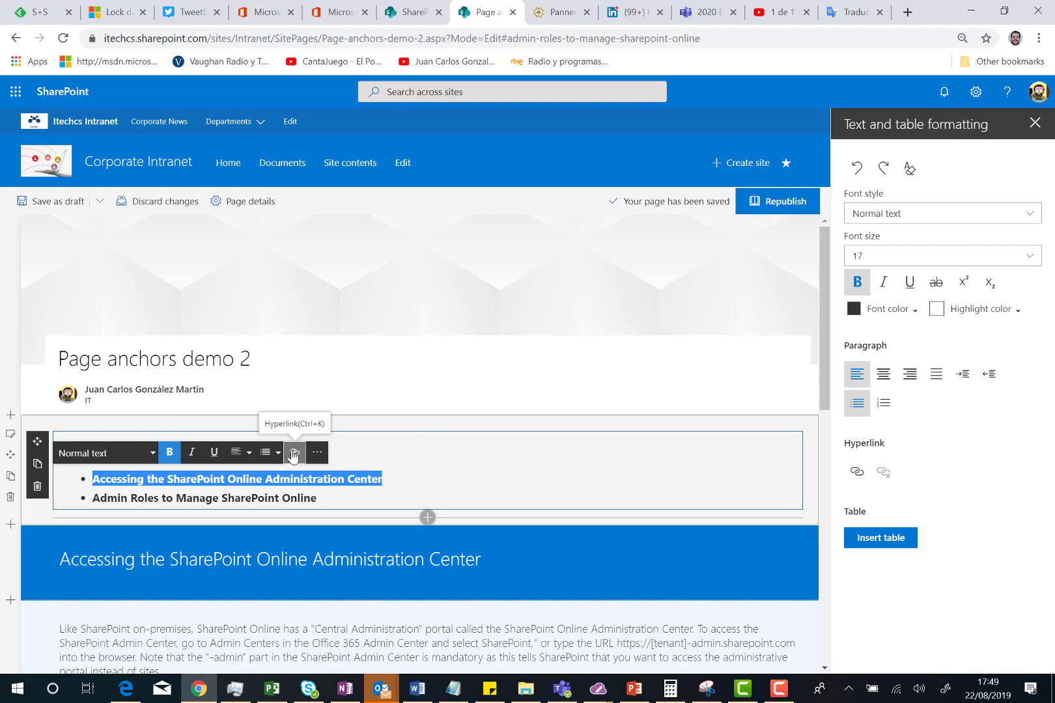
- Link the first contents entry to the #accessing-the-sharepoint-online-administration-center anchor URL
click(295, 453)
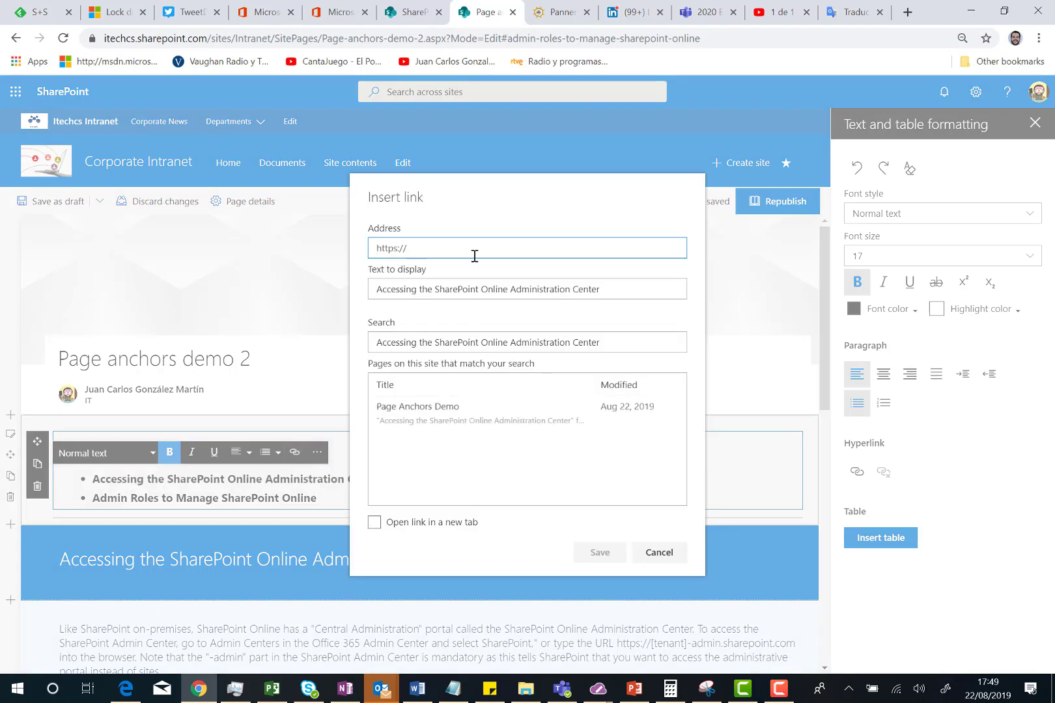
key(ctrl+v)
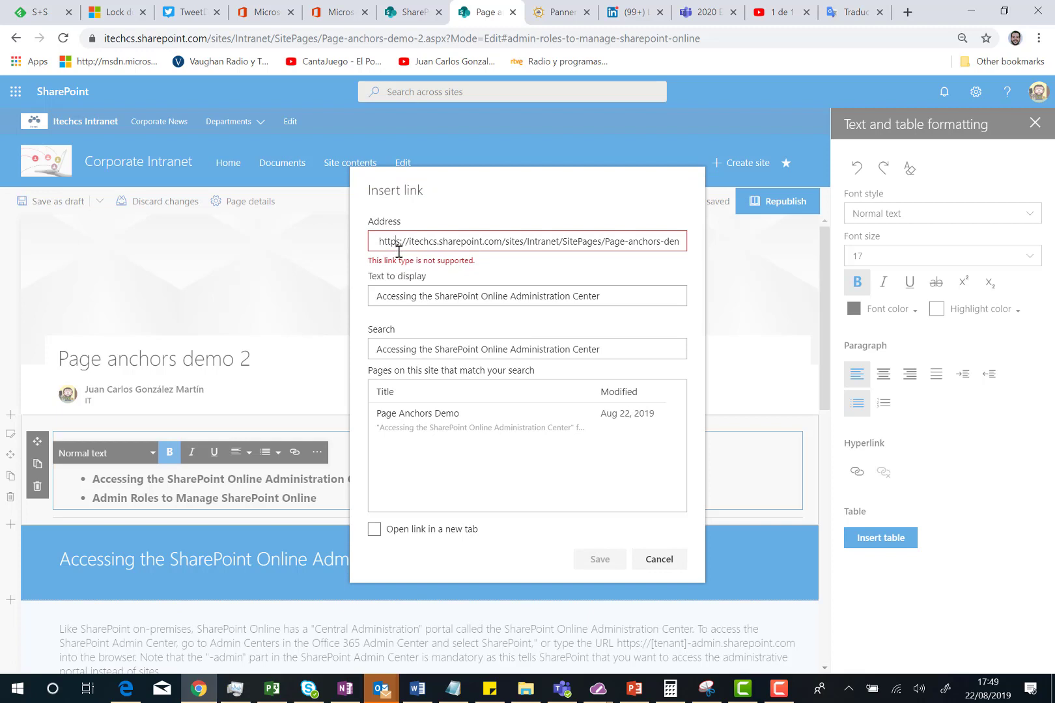
key(Delete)
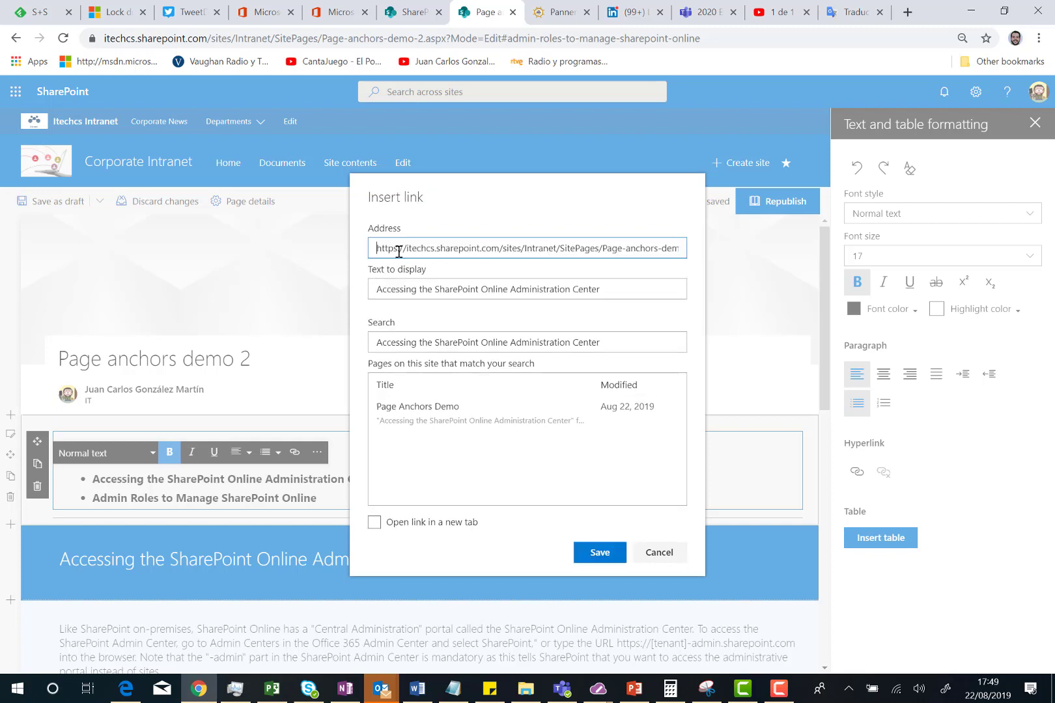
click(577, 552)
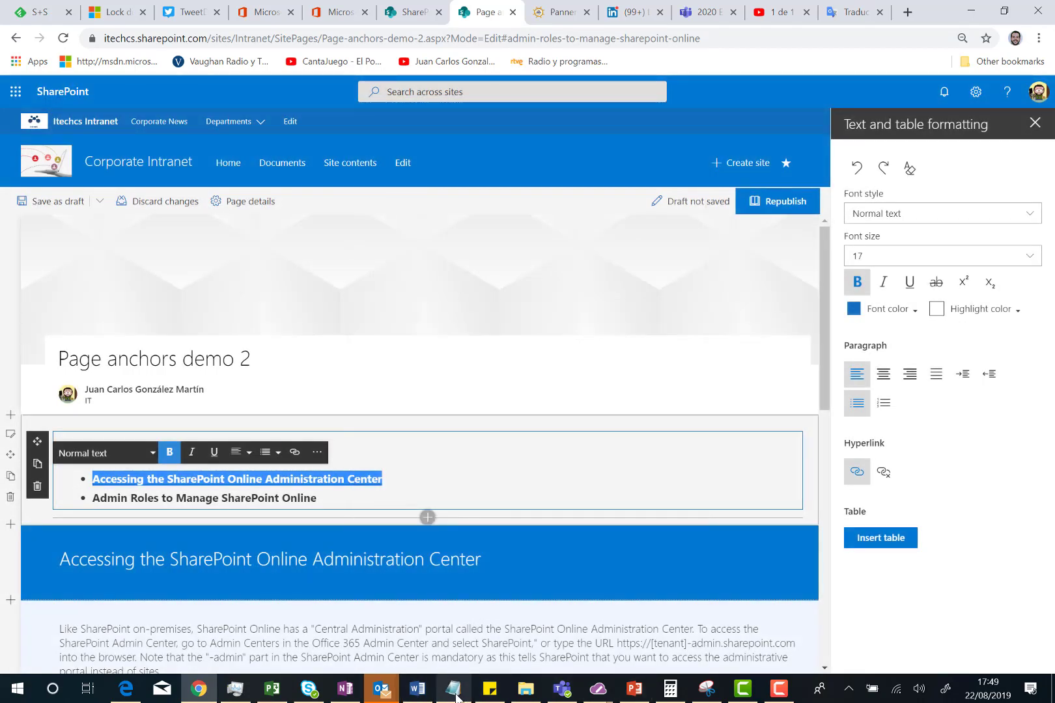
- Link the second contents entry to the #admin-roles-to-manage-sharepoint-online anchor URL from Notepad
click(451, 691)
drag(737, 232, 2, 223)
key(ctrl+c)
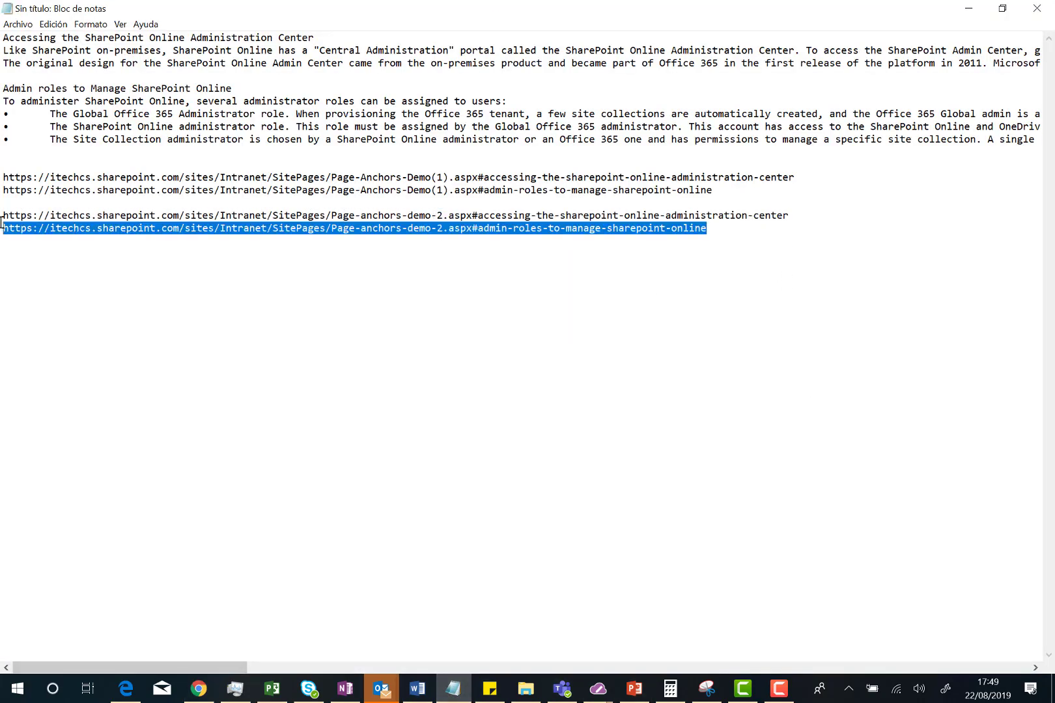
click(969, 9)
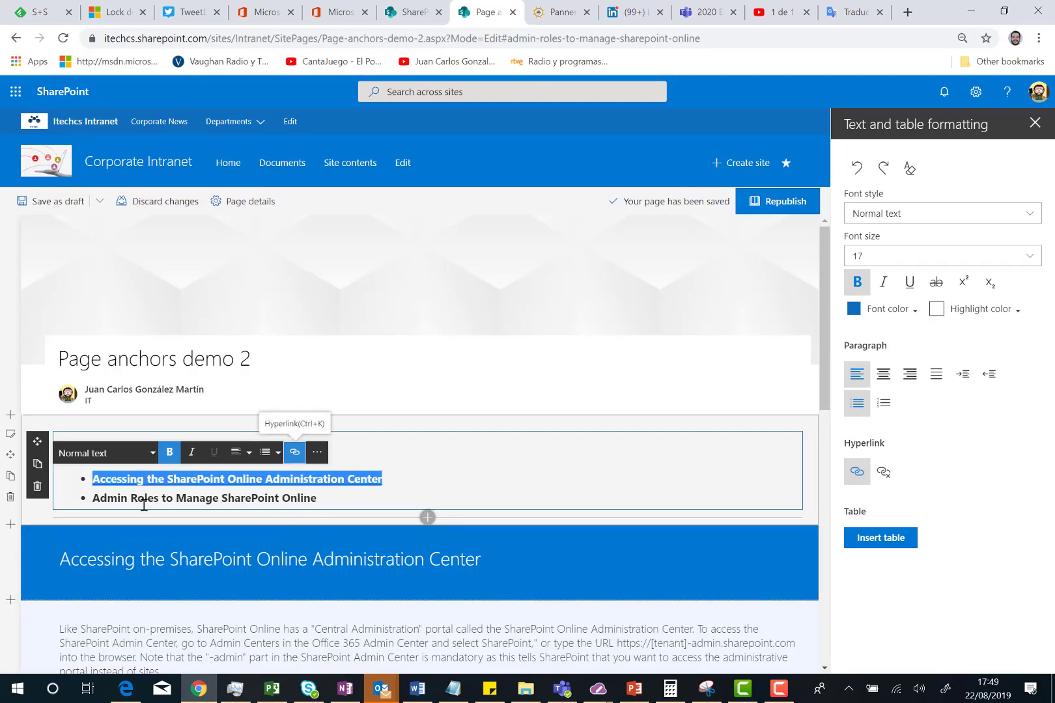
click(99, 501)
key(shift+End)
click(94, 500)
key(shift+End)
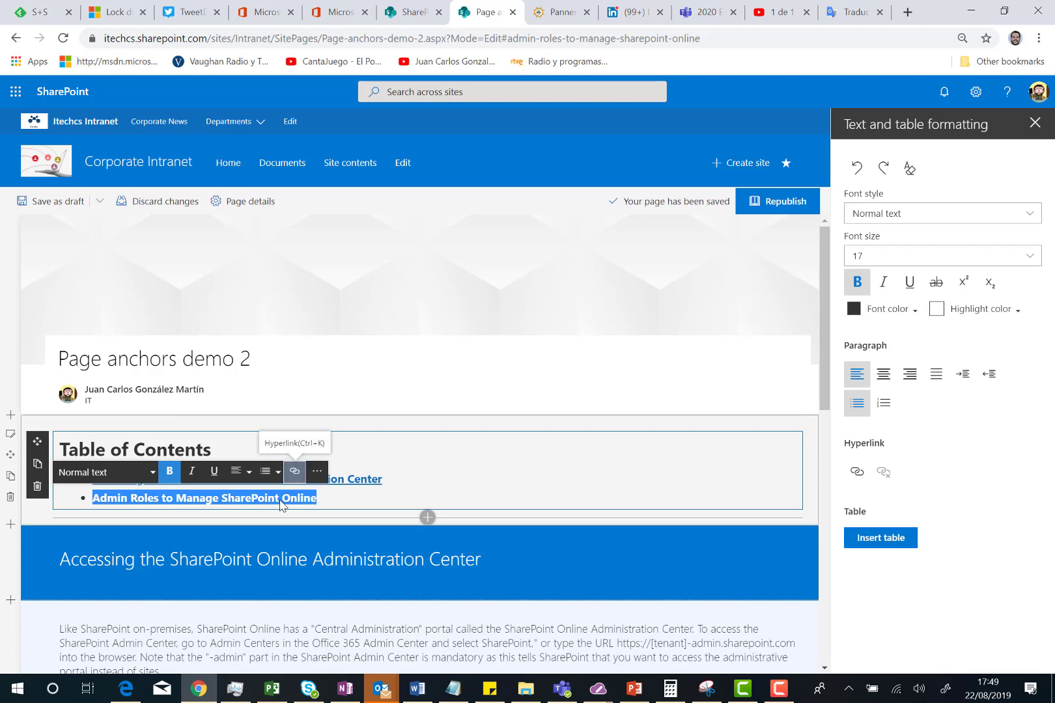
key(ctrl+k)
key(ctrl+v)
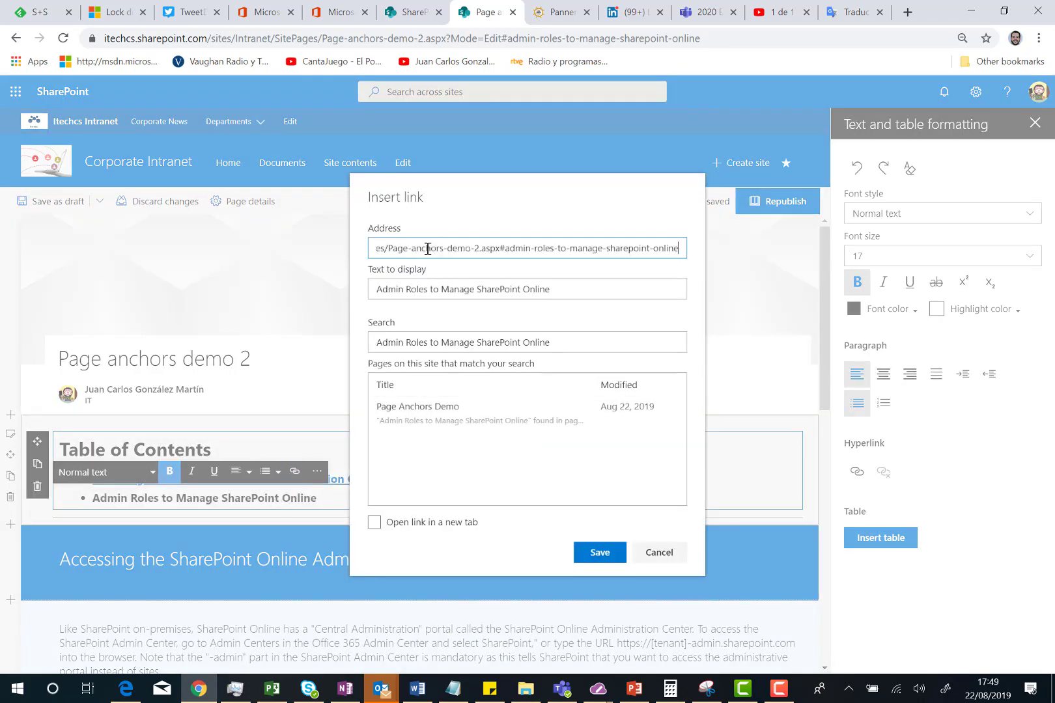
click(600, 555)
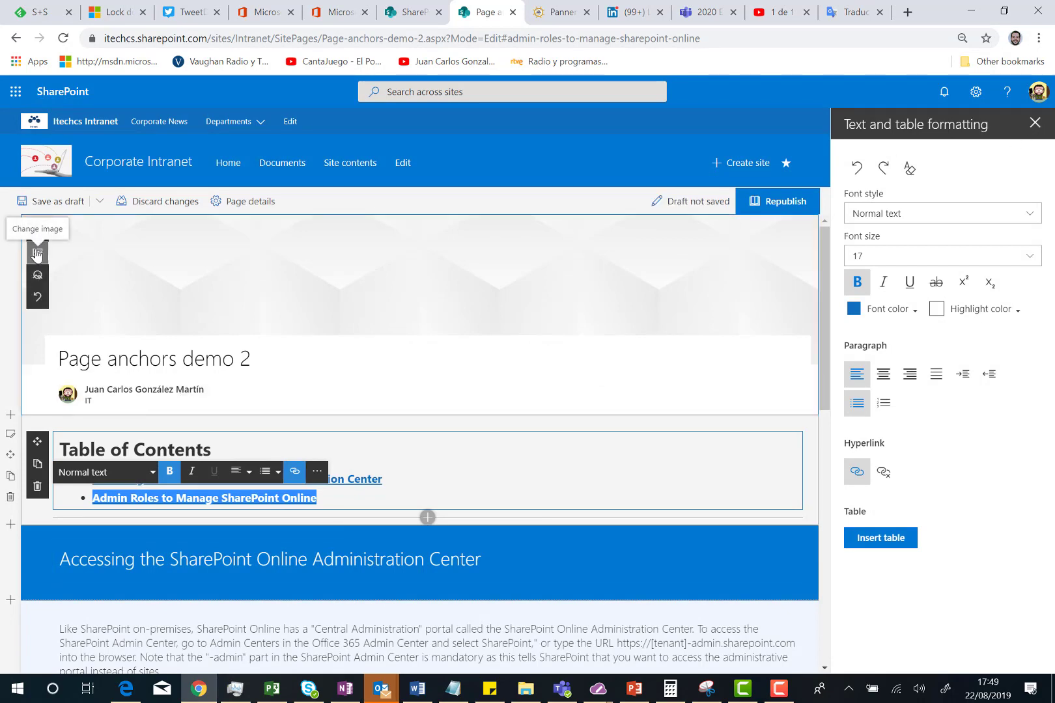
- Set the header image to the 92834 glass building photo from Recent images
click(37, 254)
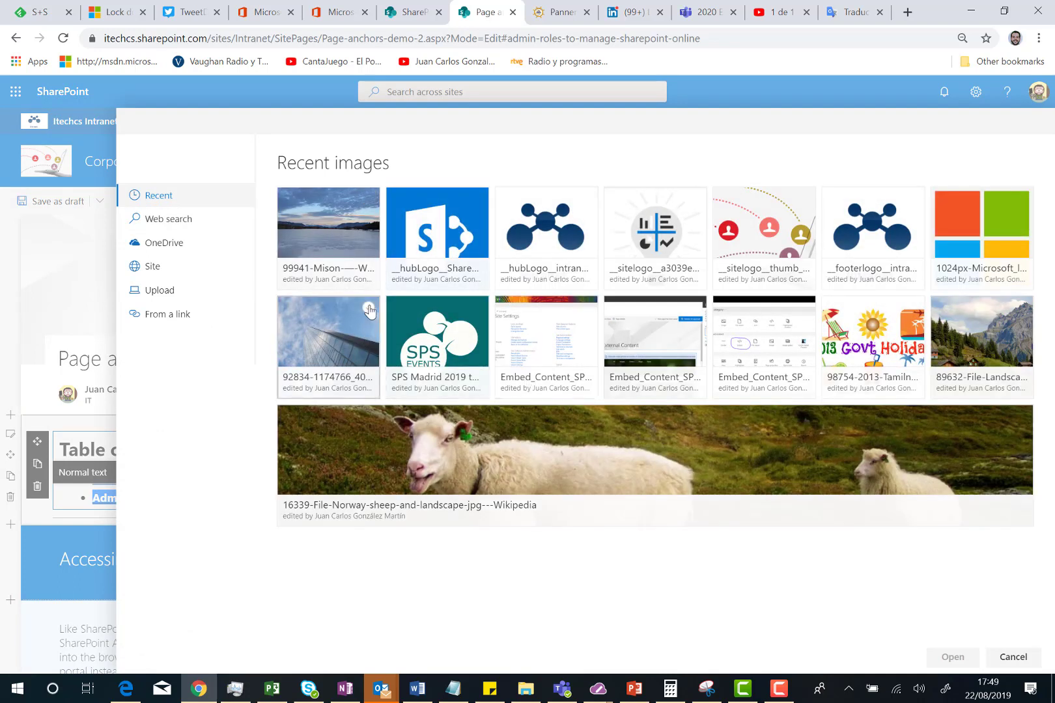
click(370, 311)
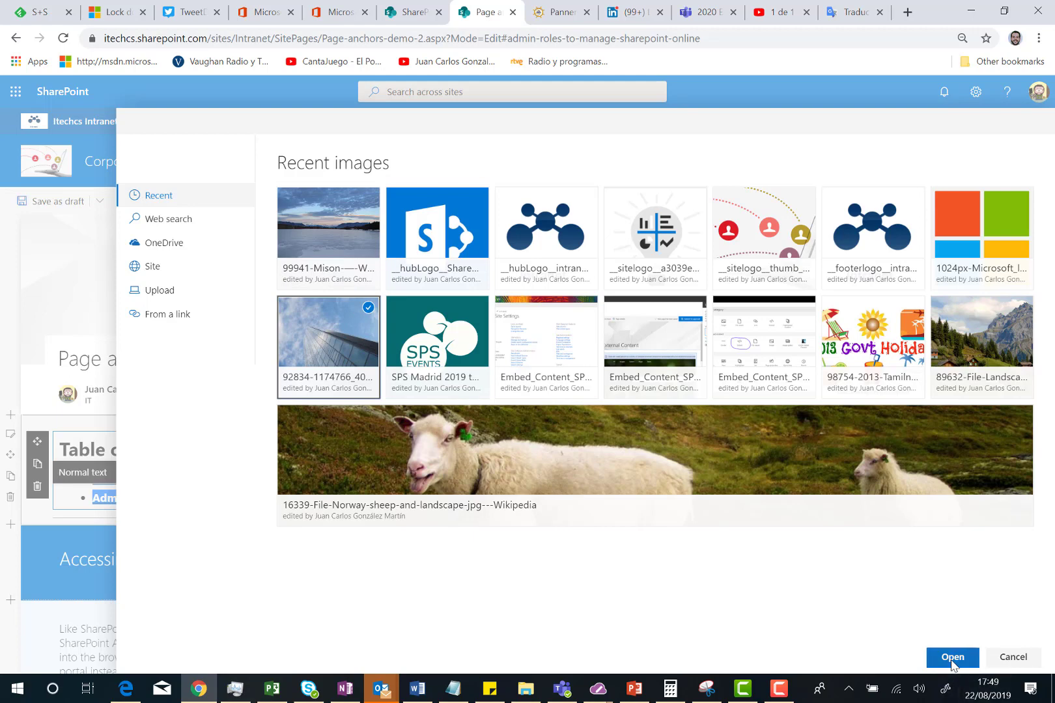
click(953, 658)
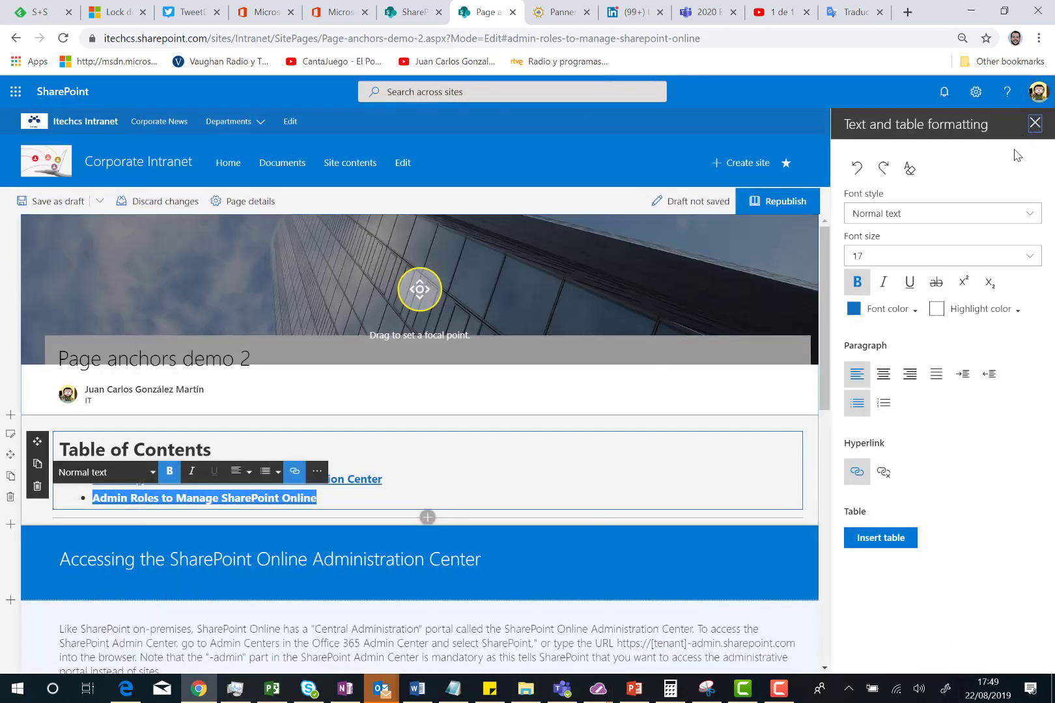
click(1034, 122)
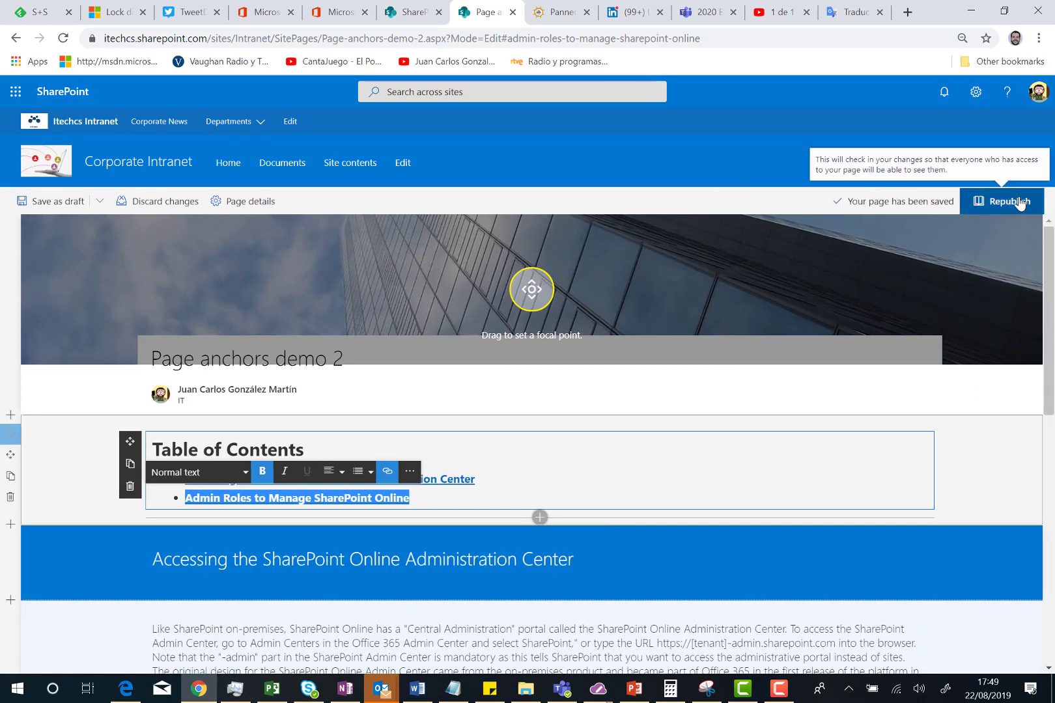
- Republish Page anchors demo 2 and confirm both contents links jump to the Administration Center and Admin Roles headings
click(1003, 204)
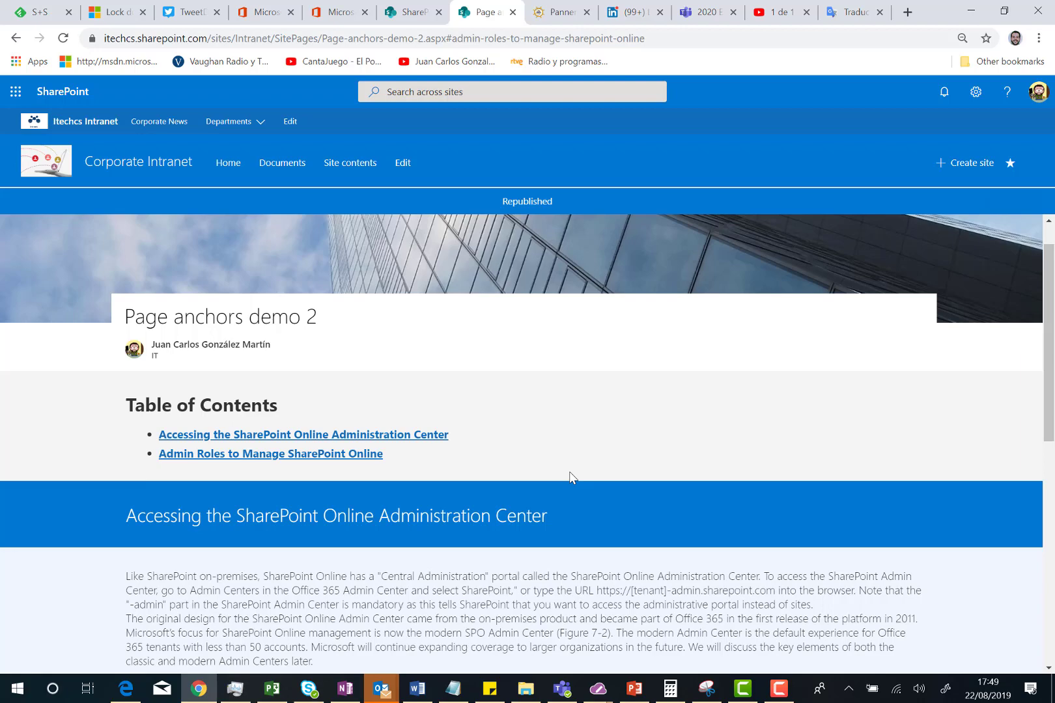
scroll(570, 471, down, 8)
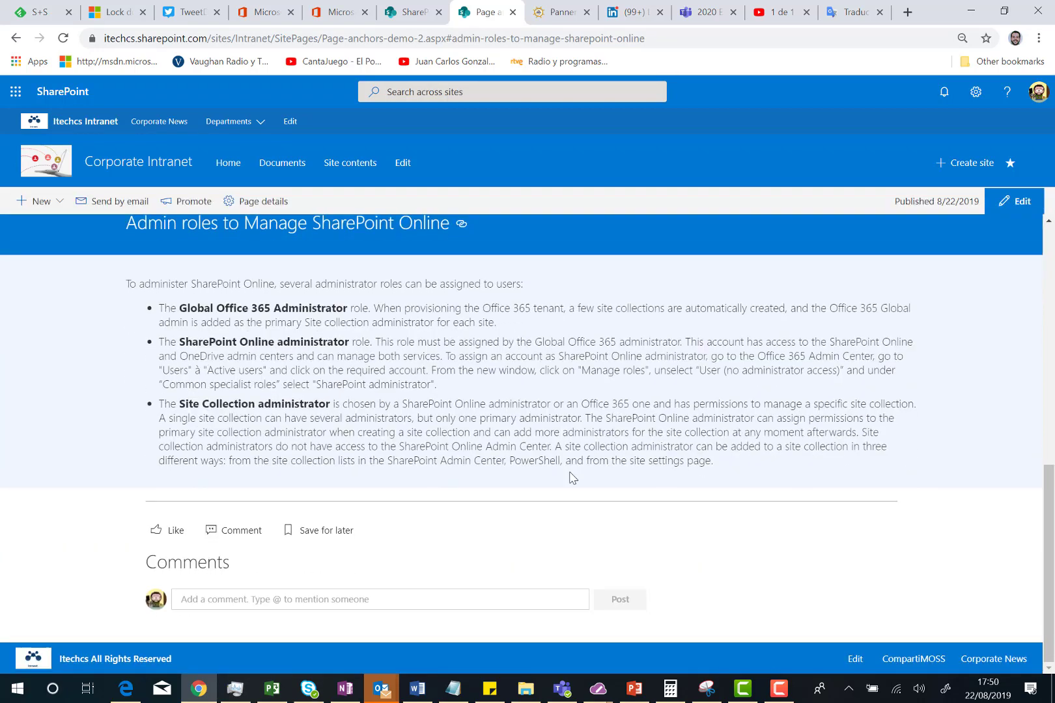
scroll(570, 479, up, 10)
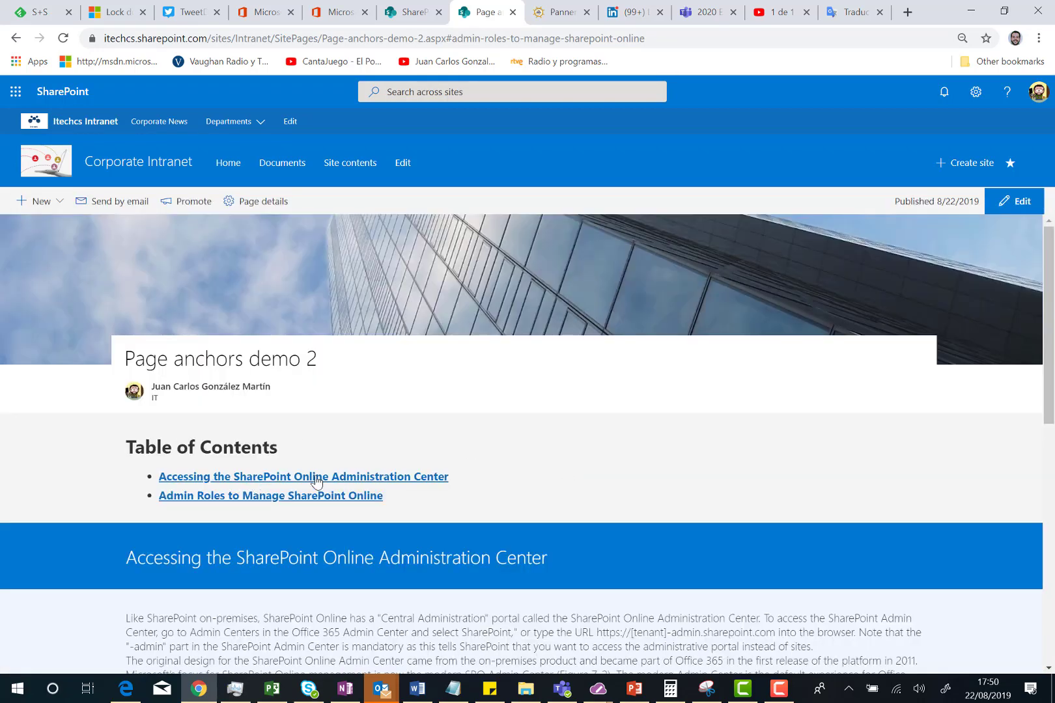
click(315, 479)
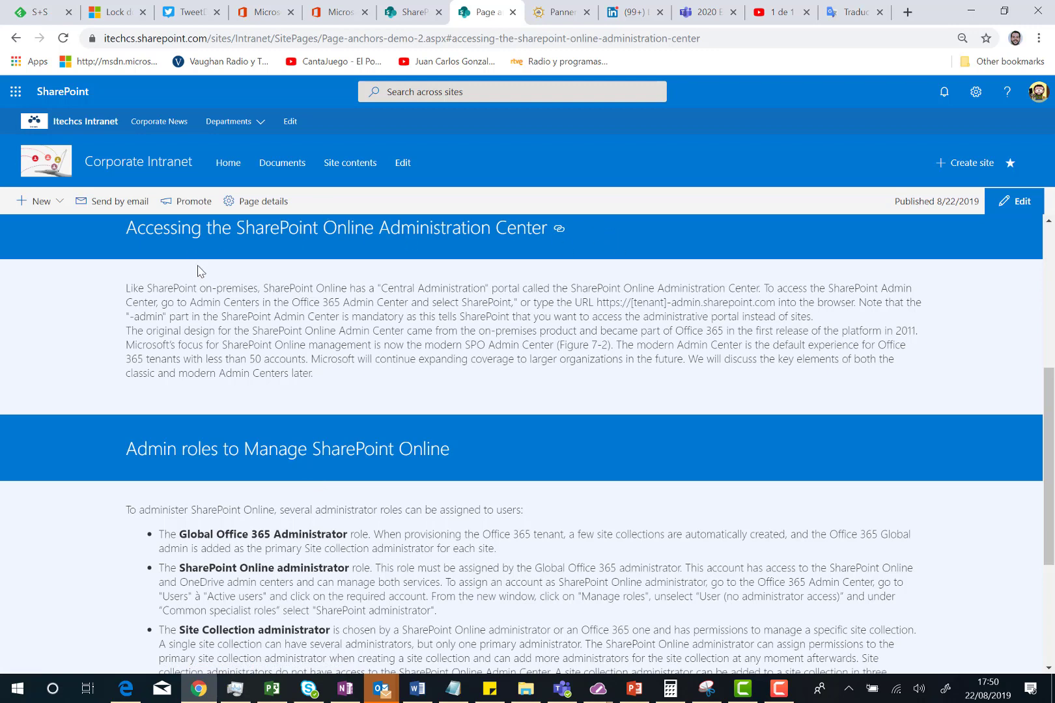
scroll(198, 271, up, 5)
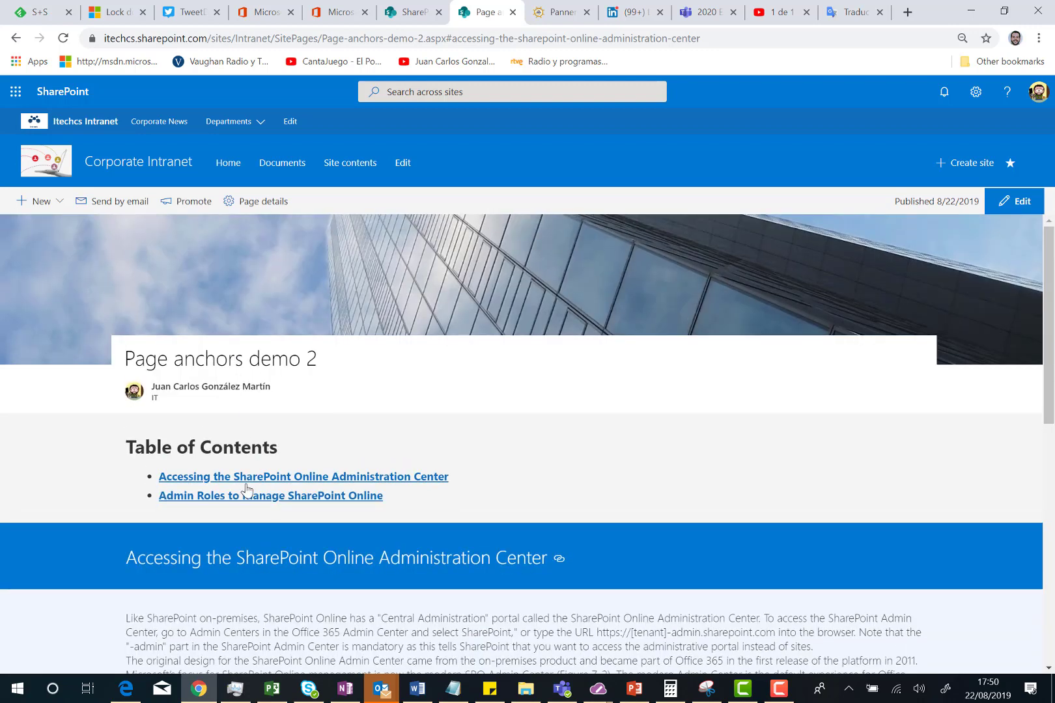
click(246, 495)
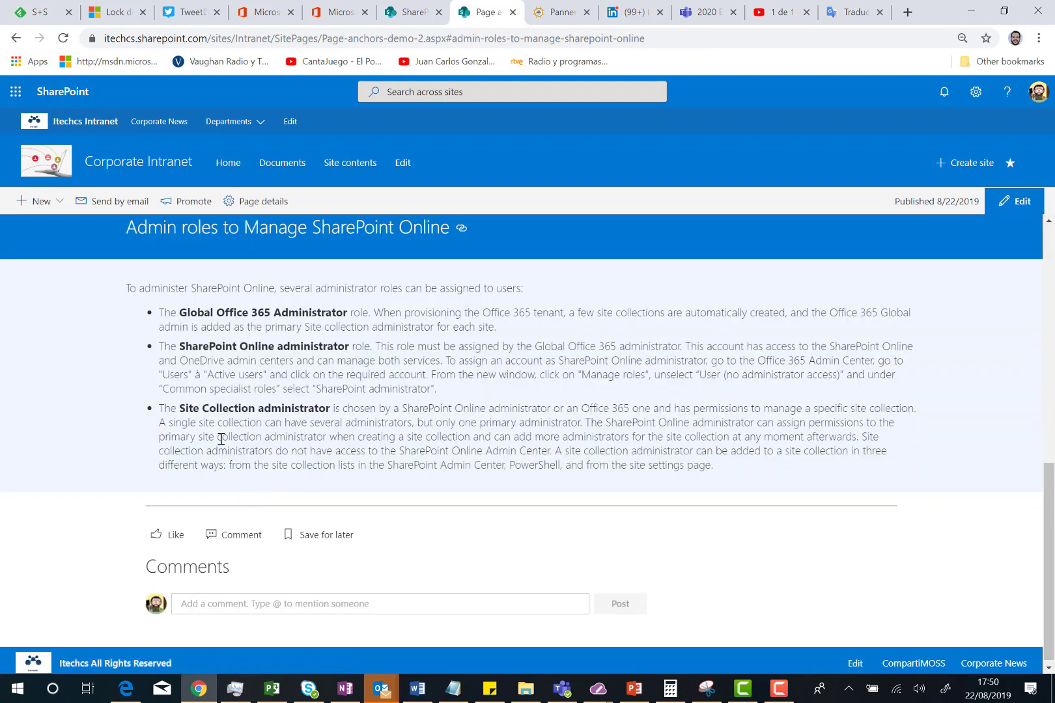